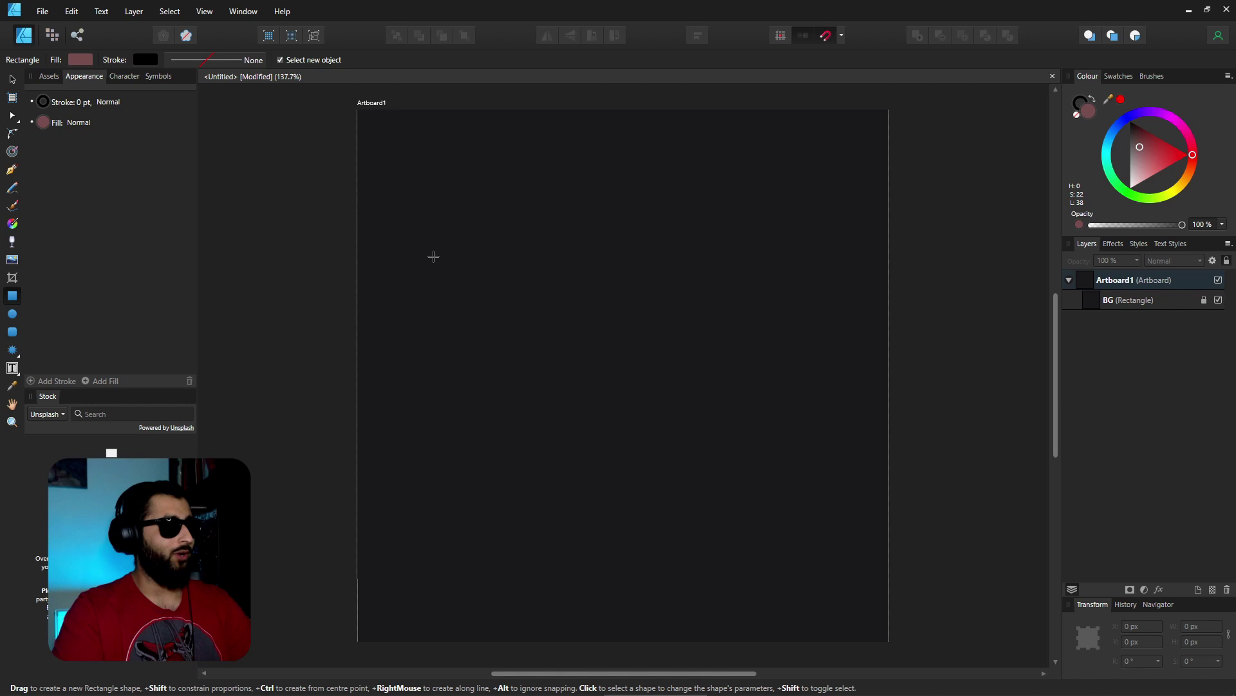
# - Draw a rectangle in the middle of the artboard and make its fill bright coral-red
pyautogui.moveTo(434, 256); pyautogui.dragTo(802, 442)
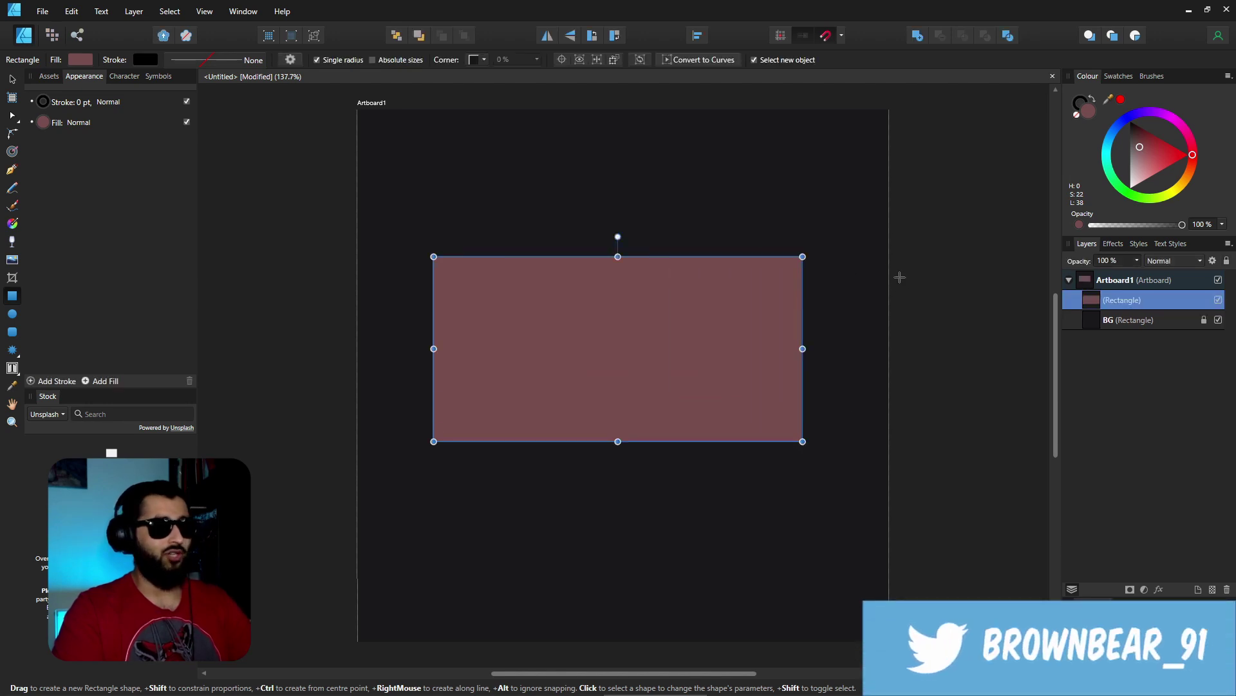
pyautogui.moveTo(1140, 147); pyautogui.dragTo(1165, 170)
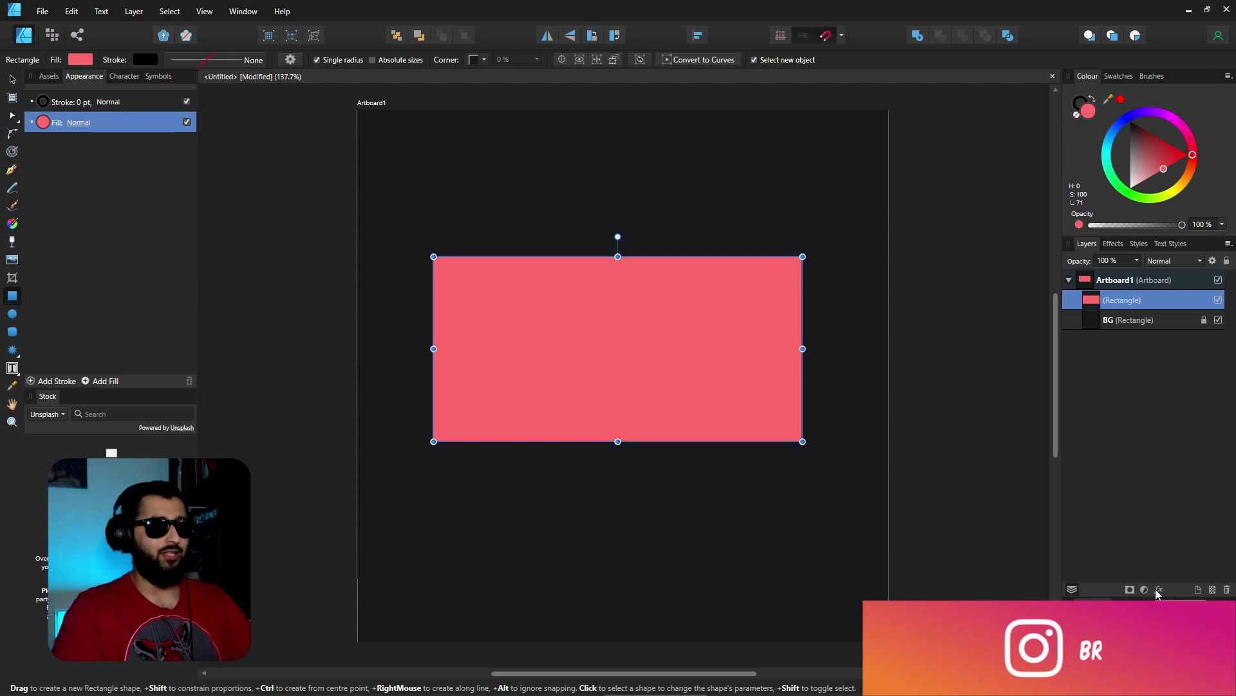
# - Add a linear transparency fade across the rectangle from top-left to bottom-right
pyautogui.click(12, 242)
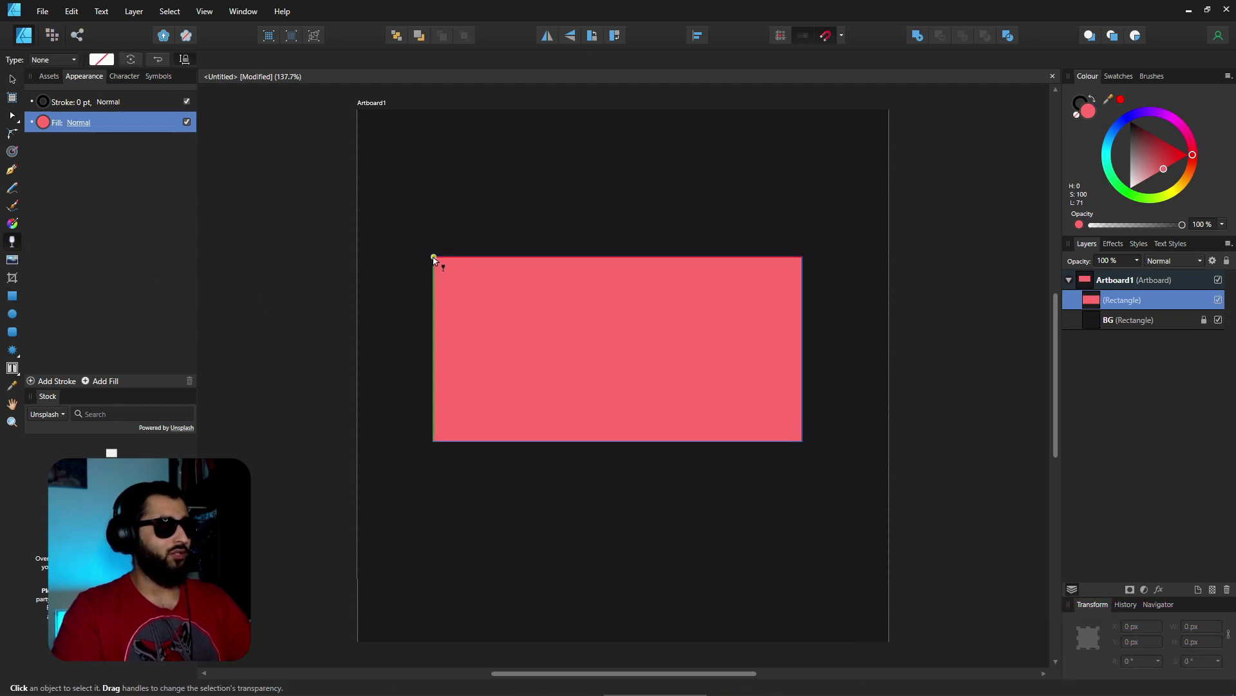
pyautogui.moveTo(434, 258); pyautogui.dragTo(803, 442)
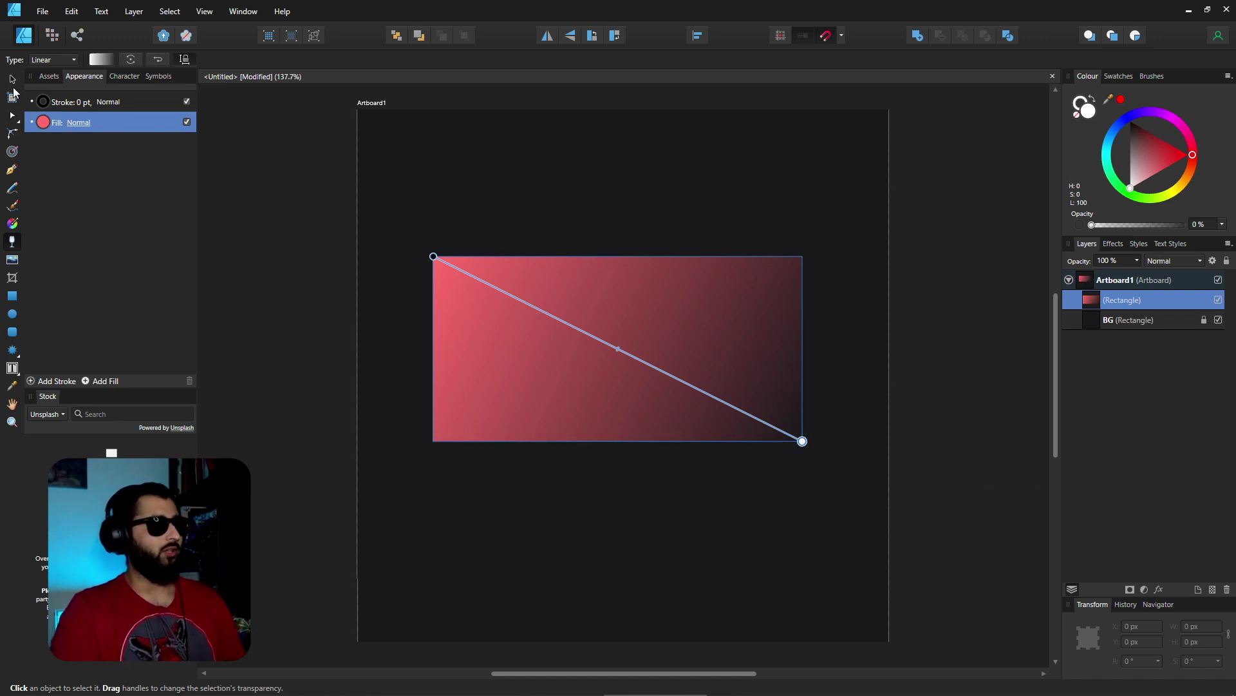
pyautogui.press('v')
pyautogui.click(479, 237)
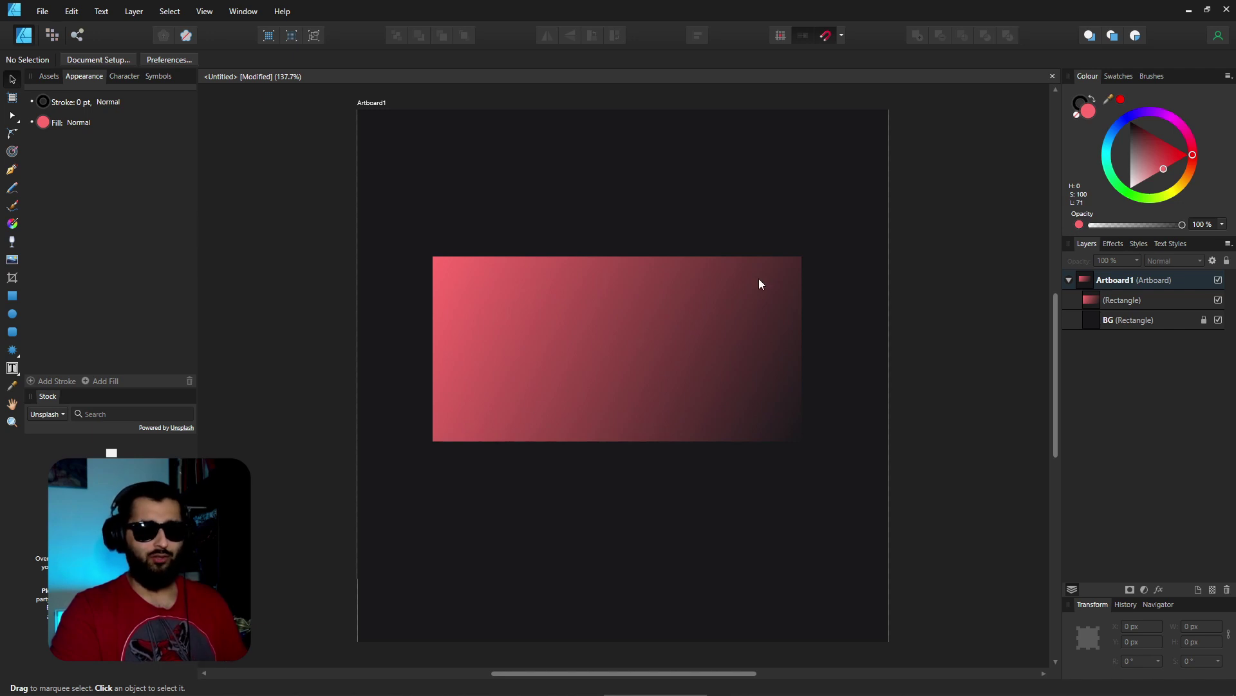
# - Redraw the rectangle's transparency fade to run from bottom-left to top-right
pyautogui.click(555, 317)
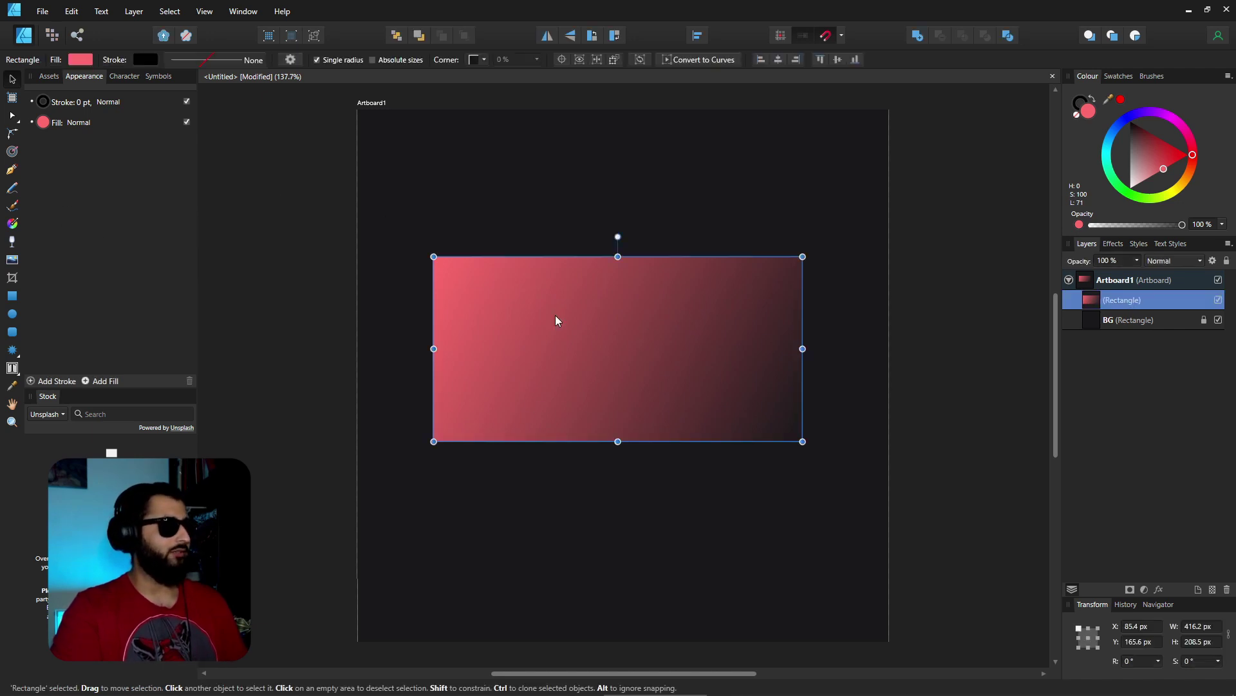
pyautogui.click(15, 241)
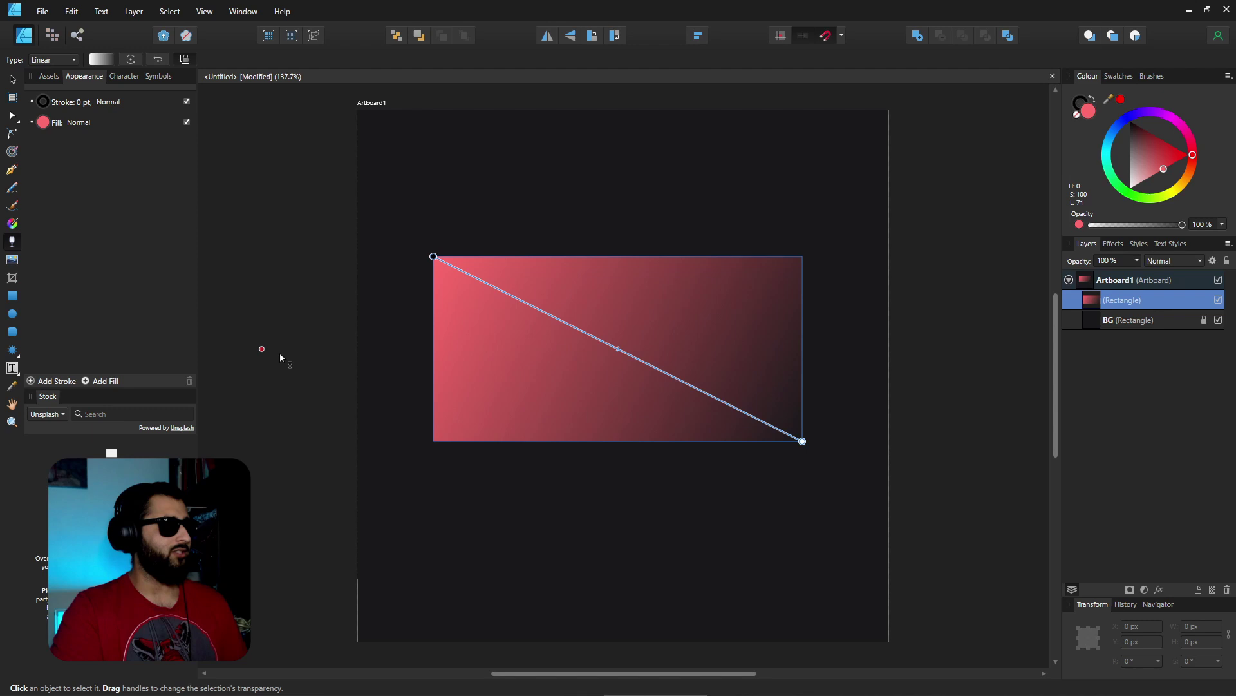
pyautogui.moveTo(435, 442); pyautogui.dragTo(801, 257)
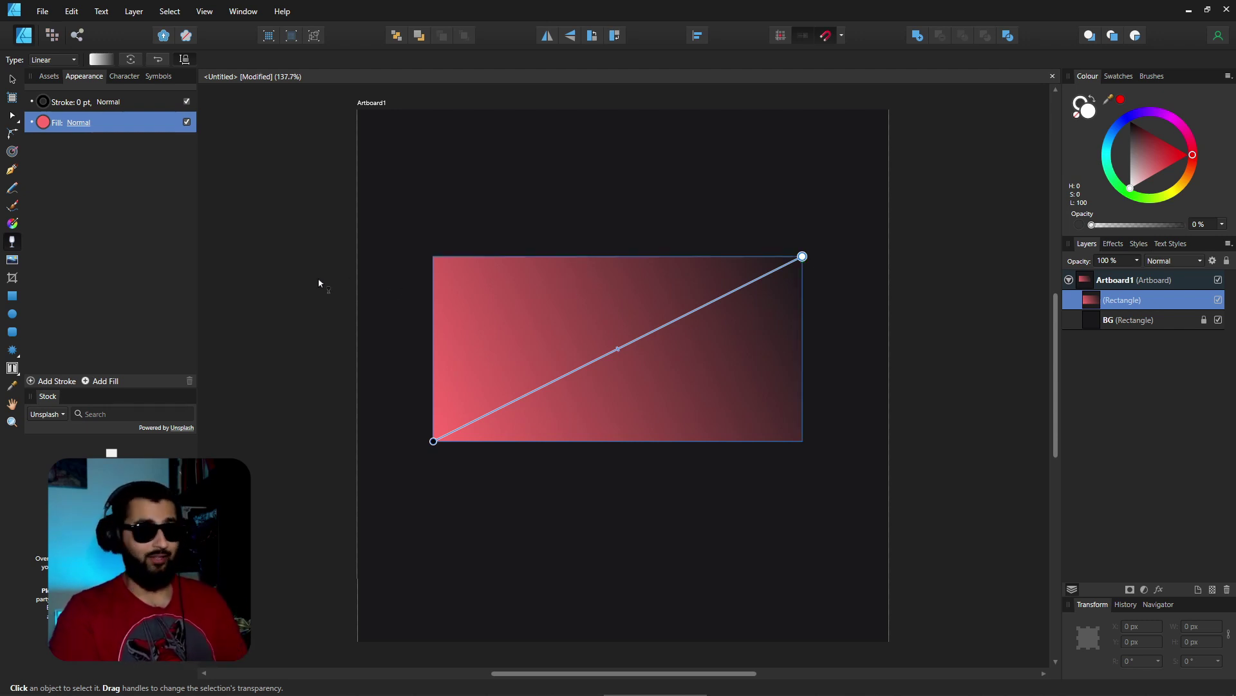
pyautogui.press('v')
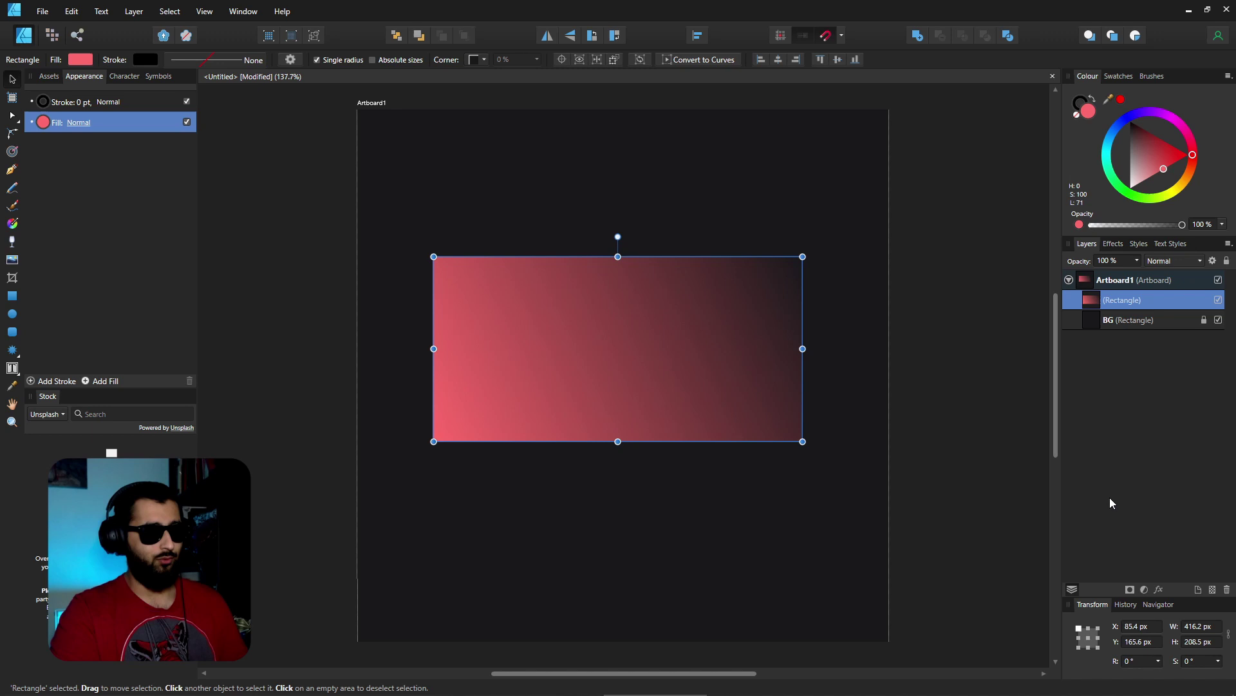
# - Group the rectangle with Ctrl+G, expand the group to check its child, then reselect the Group
pyautogui.hotkey('ctrl', 'g')
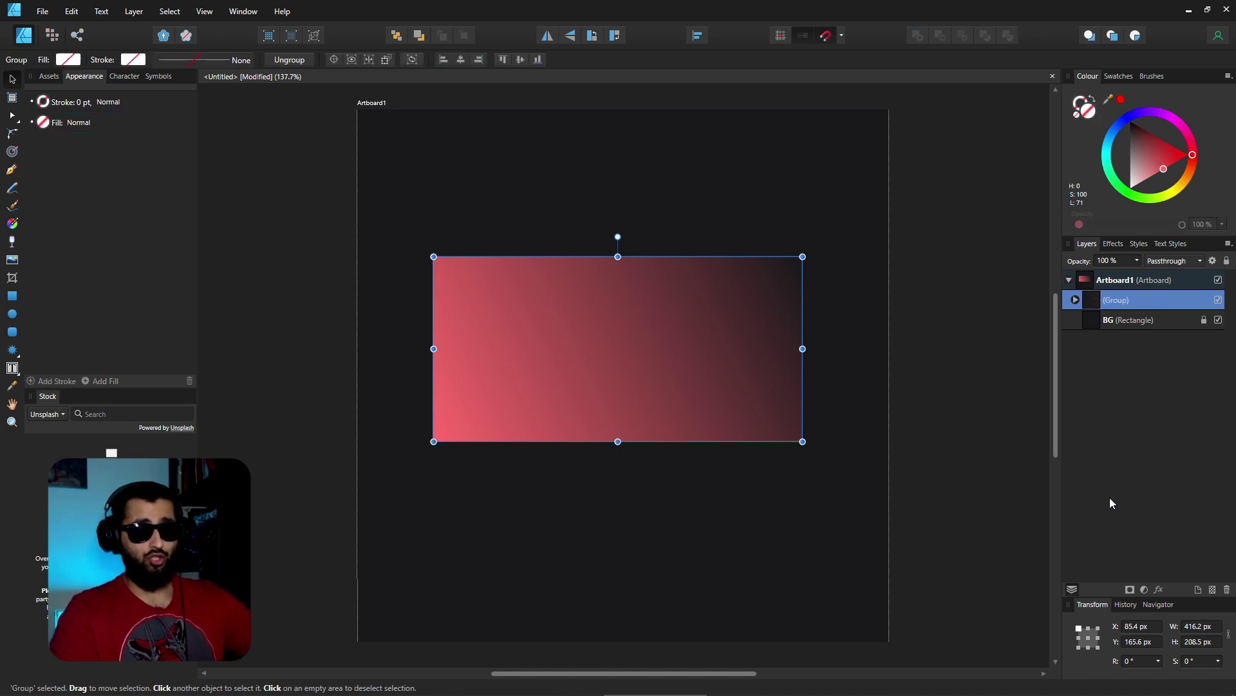
pyautogui.click(1075, 300)
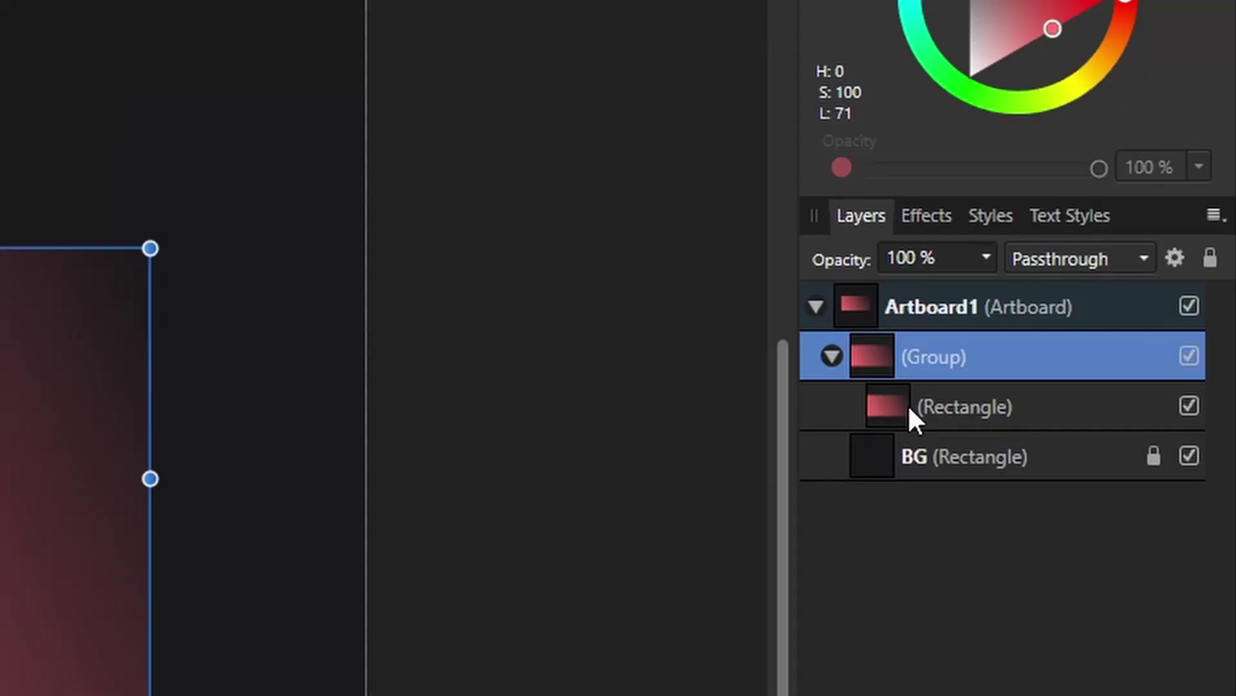
pyautogui.click(982, 407)
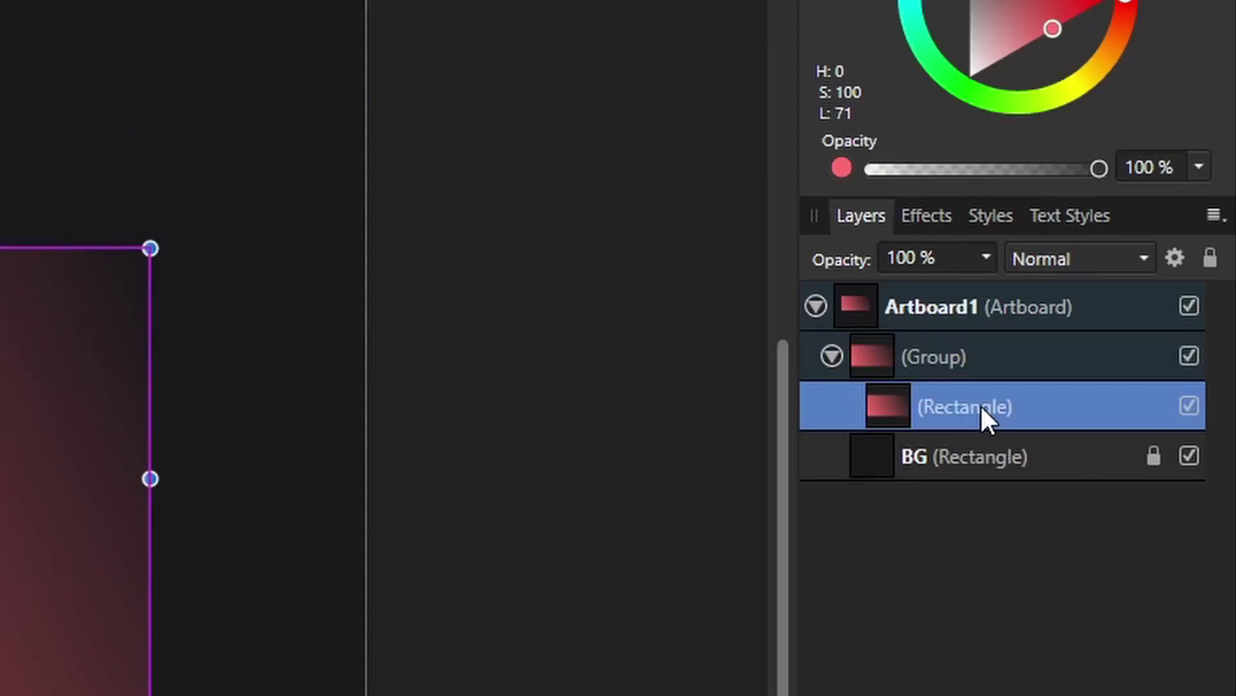
pyautogui.click(920, 362)
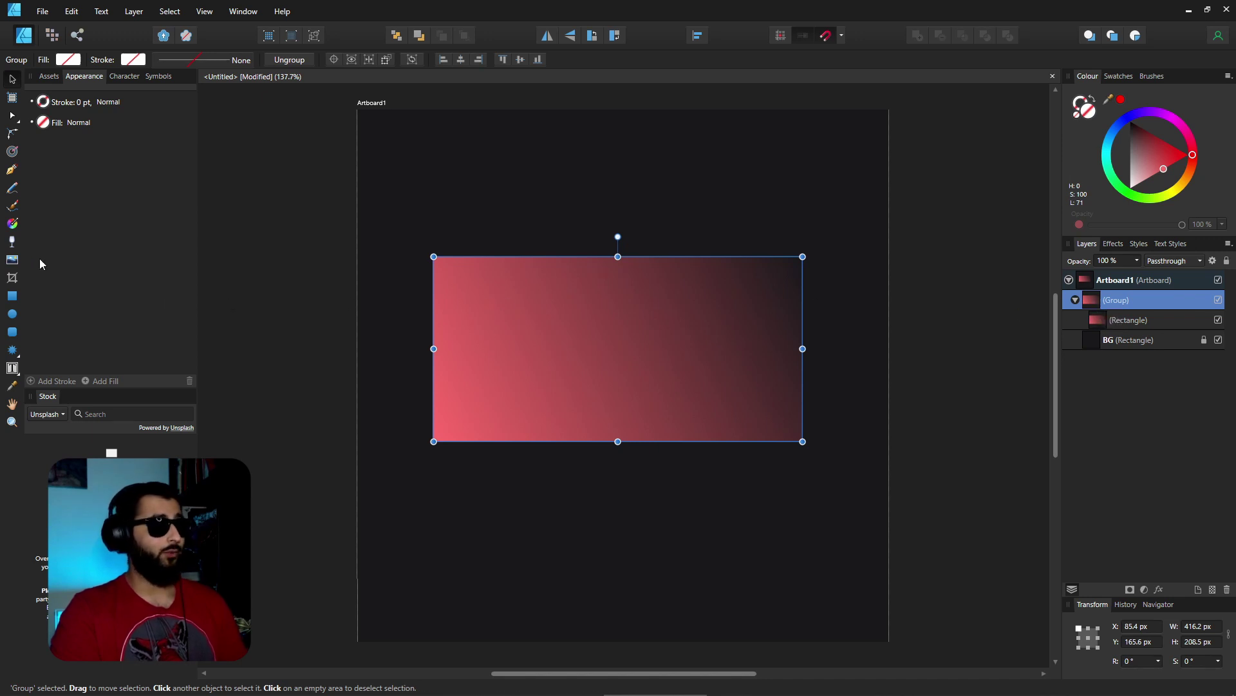
# - Give the group its own linear transparency fade from top-left to bottom-right
pyautogui.click(13, 243)
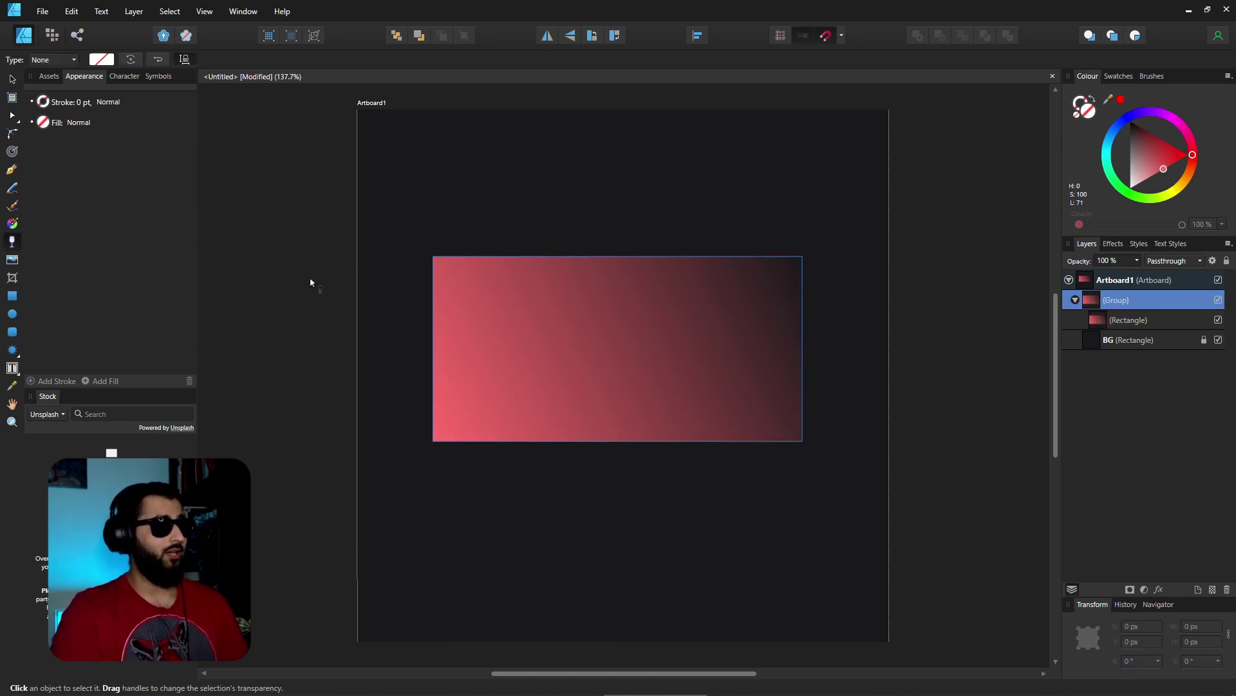
pyautogui.moveTo(433, 257); pyautogui.dragTo(810, 441)
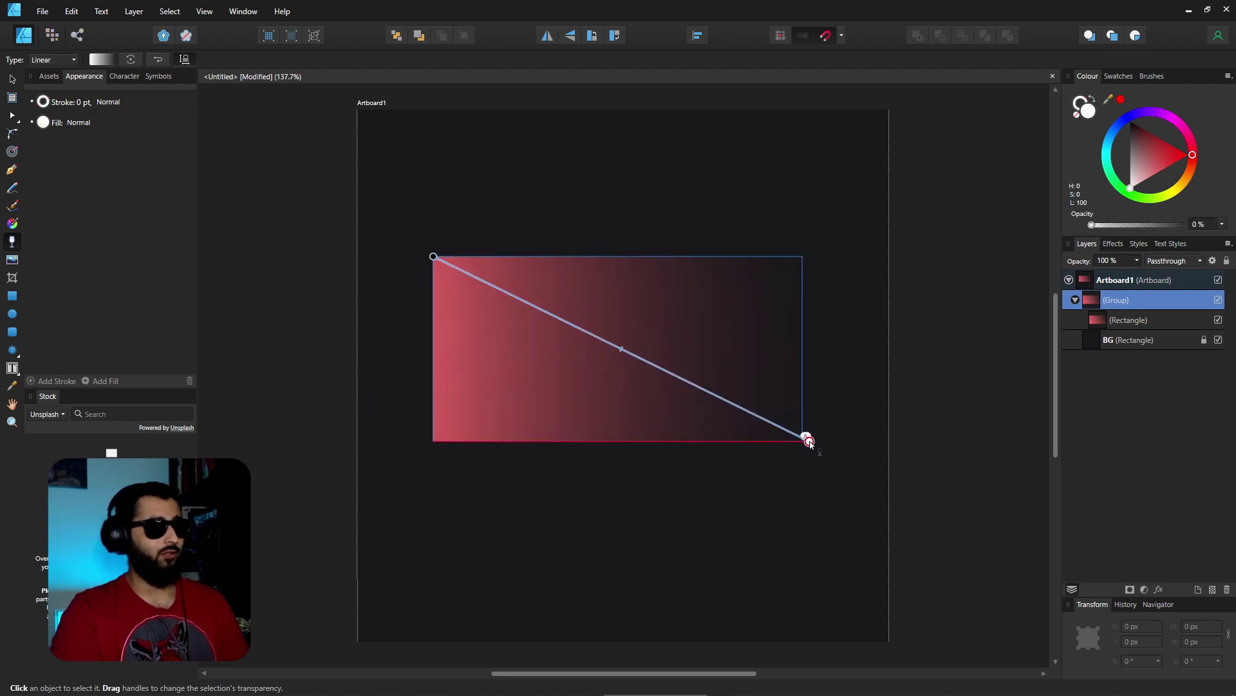
pyautogui.click(19, 83)
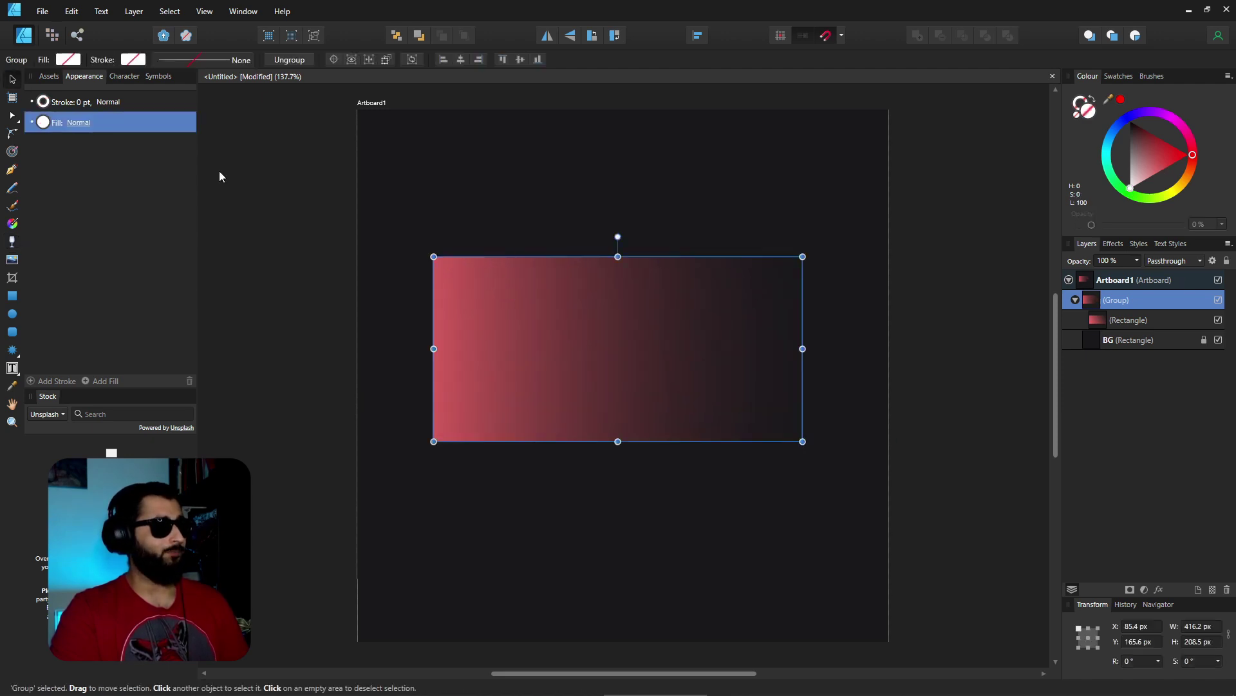
# - Check the group's and child rectangle's fades, then deselect to preview the combined fade
pyautogui.doubleClick(1159, 300)
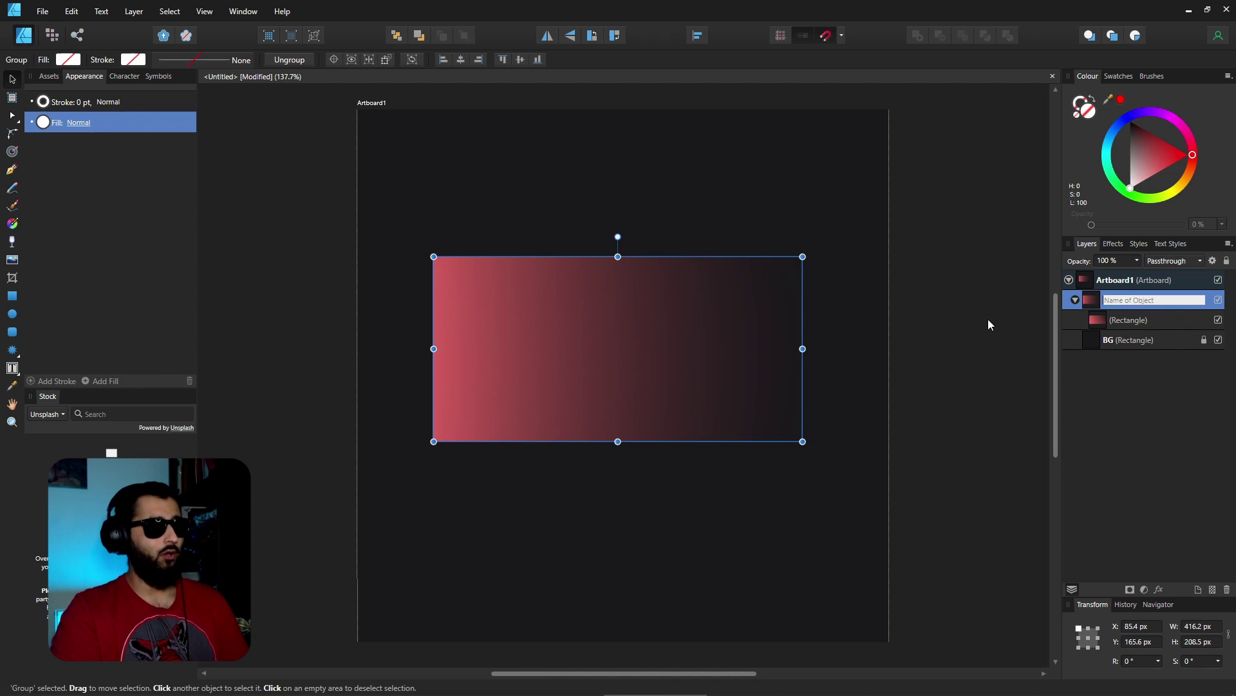
pyautogui.click(12, 240)
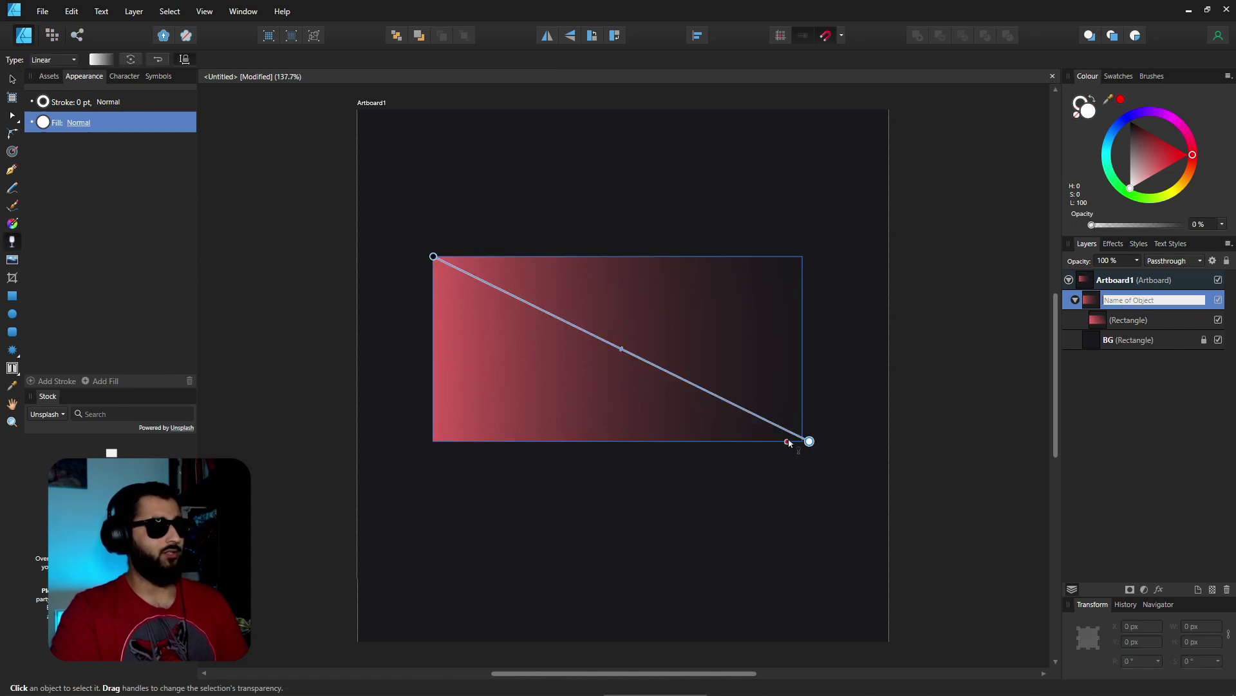
pyautogui.click(1134, 324)
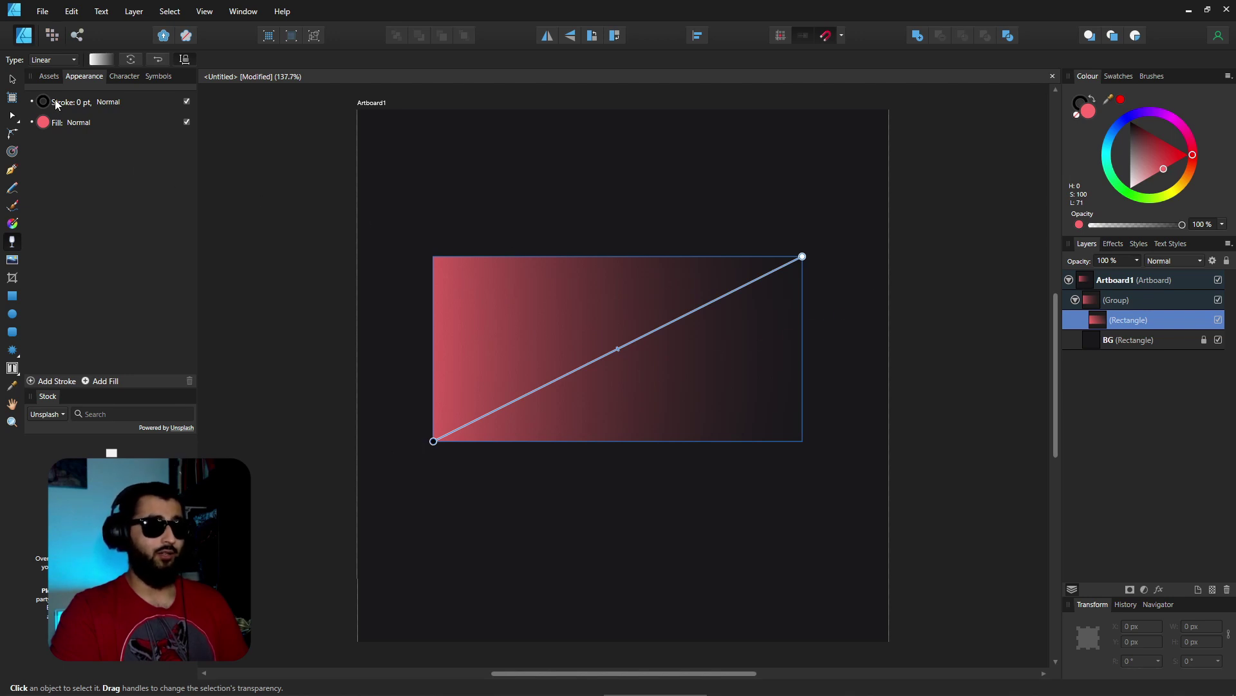
pyautogui.click(13, 81)
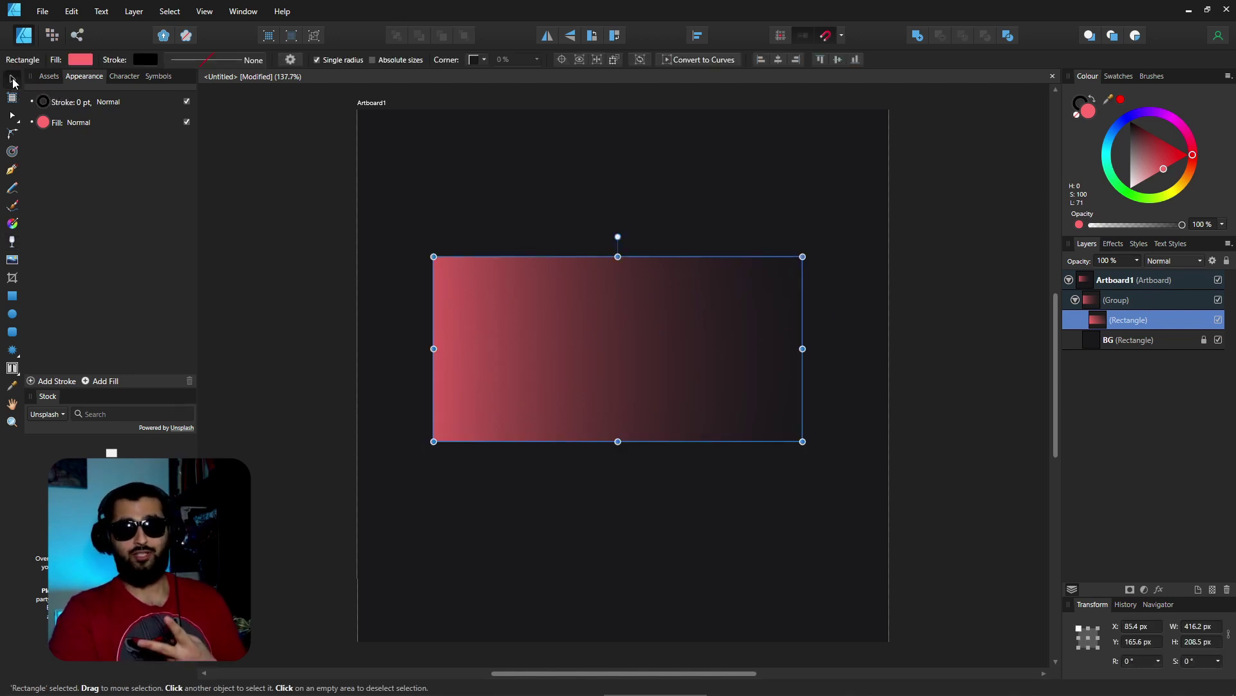
pyautogui.click(593, 549)
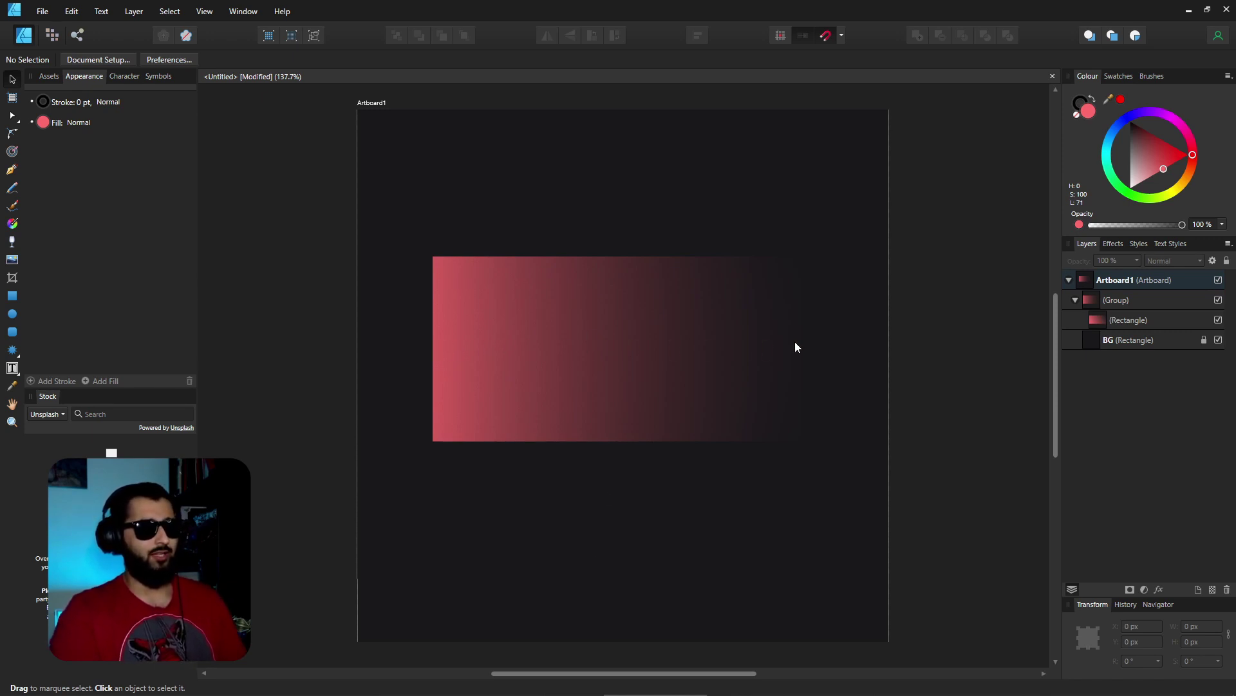
# - Shift the group's transparency fade midpoint toward the bottom-right
pyautogui.click(1122, 304)
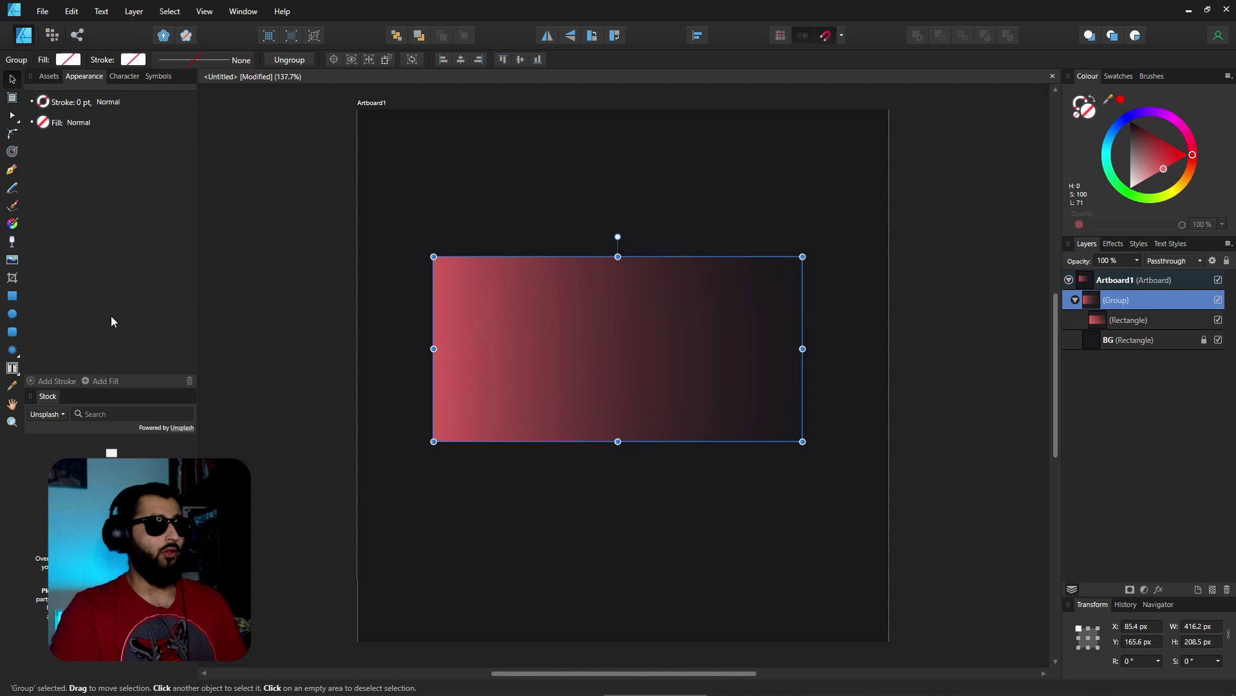
pyautogui.click(12, 241)
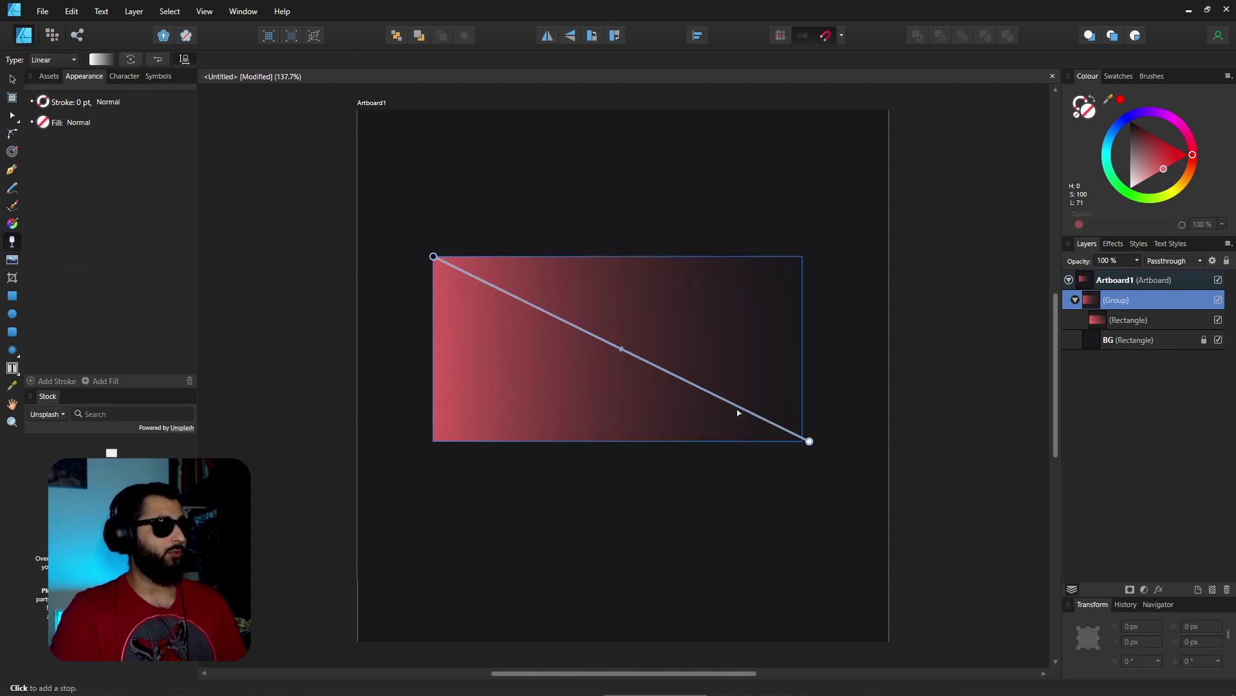
pyautogui.moveTo(621, 348); pyautogui.dragTo(761, 411)
# - Push the rectangle's own fade midpoint toward the top-right and deselect to preview
pyautogui.click(1109, 322)
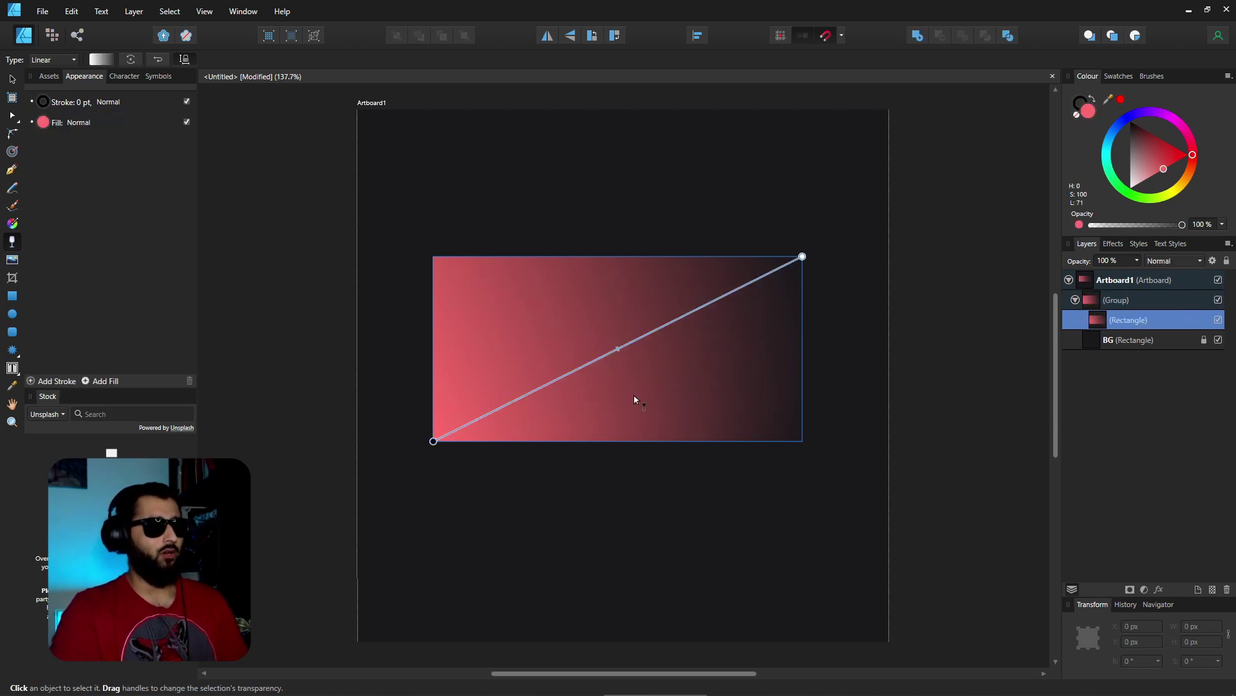
pyautogui.moveTo(615, 350)
pyautogui.mouseDown()
pyautogui.moveTo(584, 365)
pyautogui.moveTo(672, 341)
pyautogui.mouseUp()
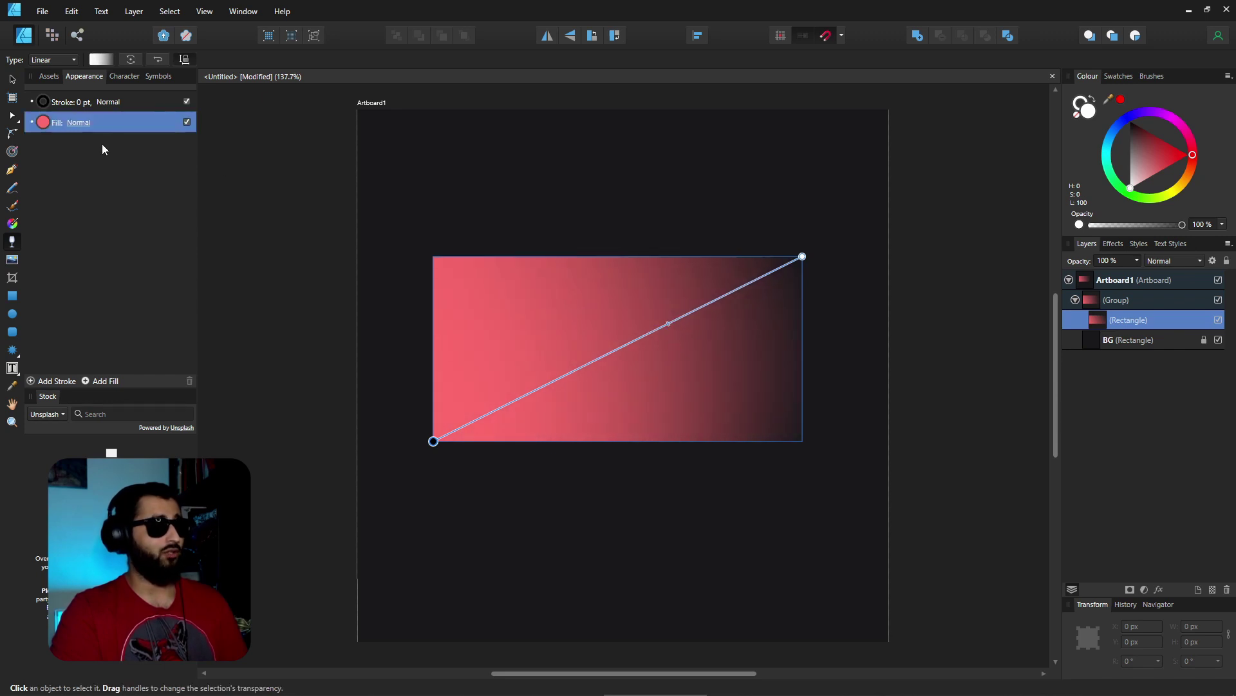
pyautogui.press('v')
pyautogui.click(839, 317)
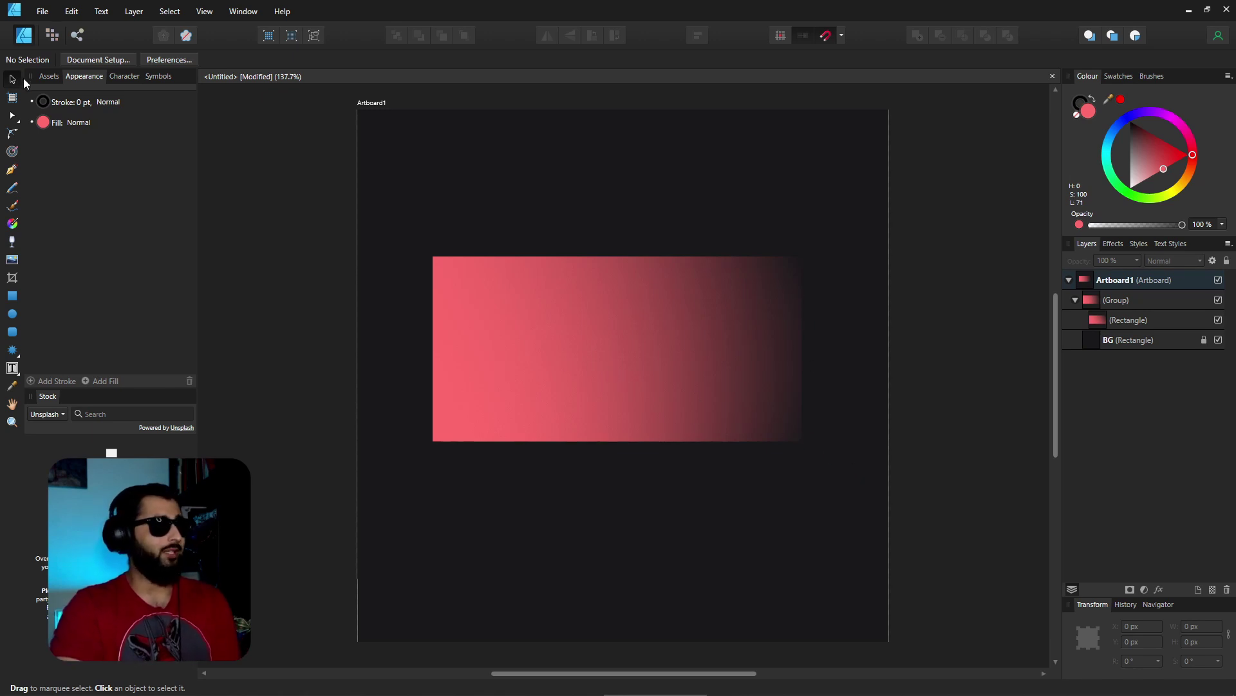
# - Move the group to the top-right corner, then back near centre at X 108.2 px, Y 158.4 px
pyautogui.moveTo(604, 411); pyautogui.dragTo(685, 279)
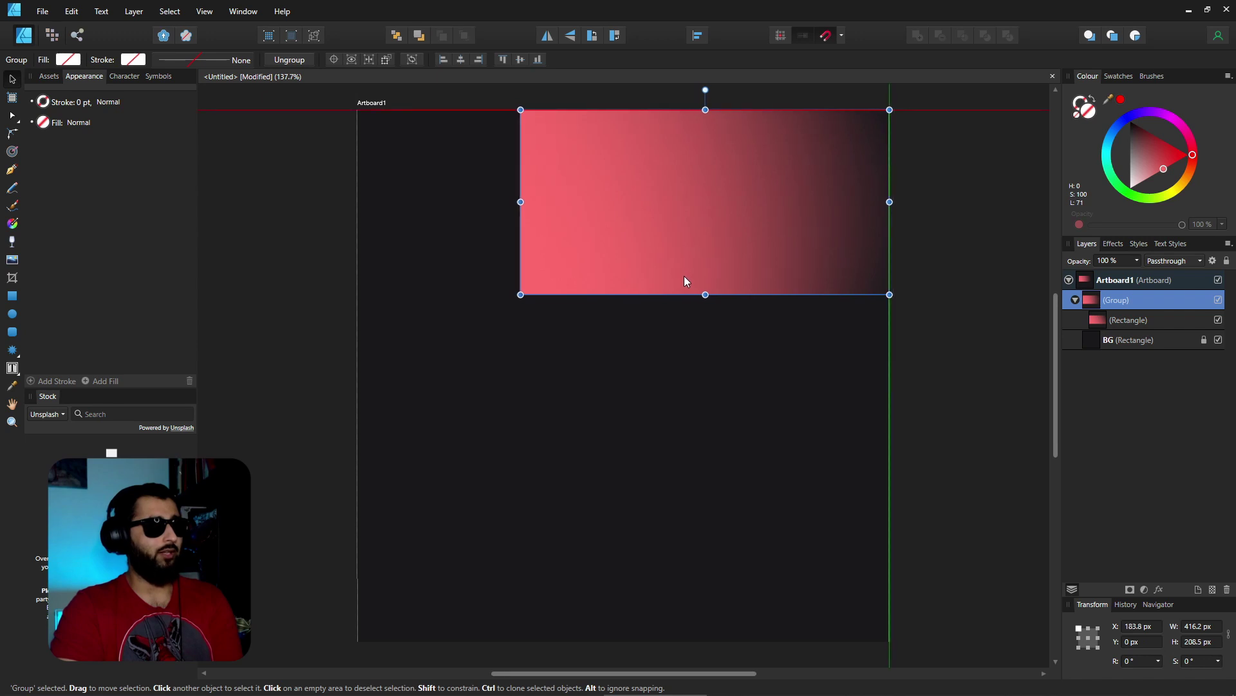
pyautogui.click(955, 367)
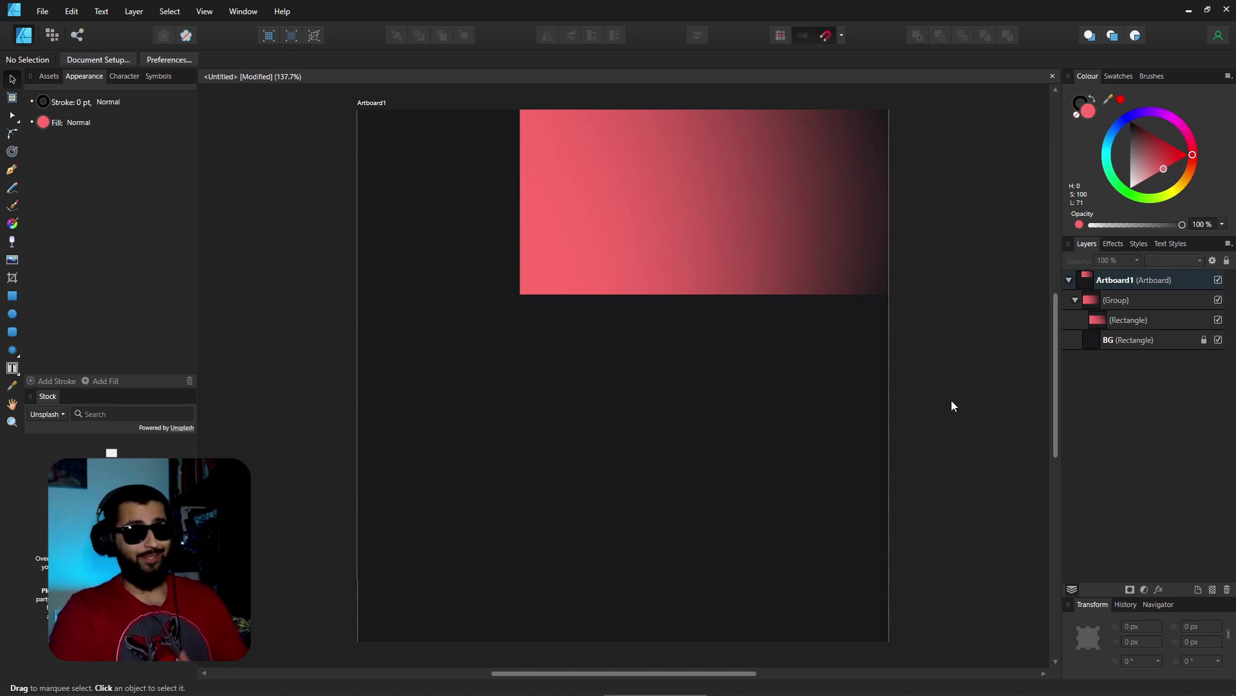
pyautogui.moveTo(695, 250); pyautogui.dragTo(648, 357)
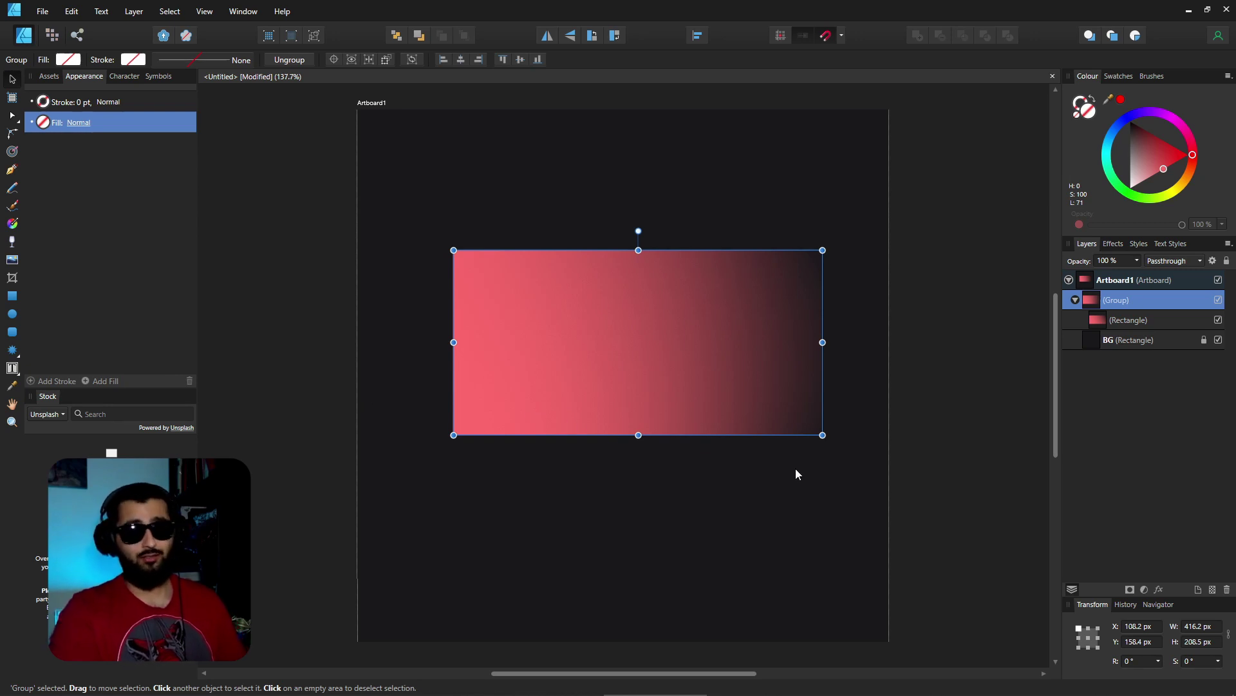
# - Replace the old group with a new rectangle carrying a white Outer Glow of 25.7 px radius
pyautogui.press('Delete')
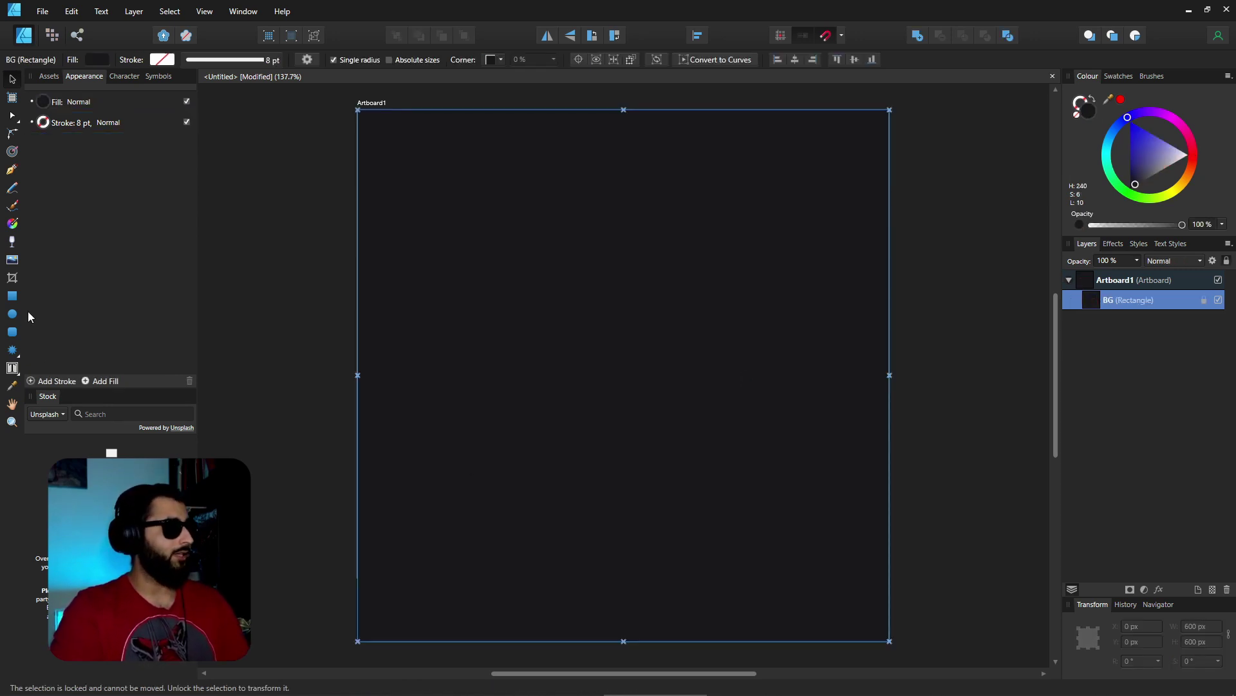
pyautogui.moveTo(434, 268); pyautogui.dragTo(820, 459)
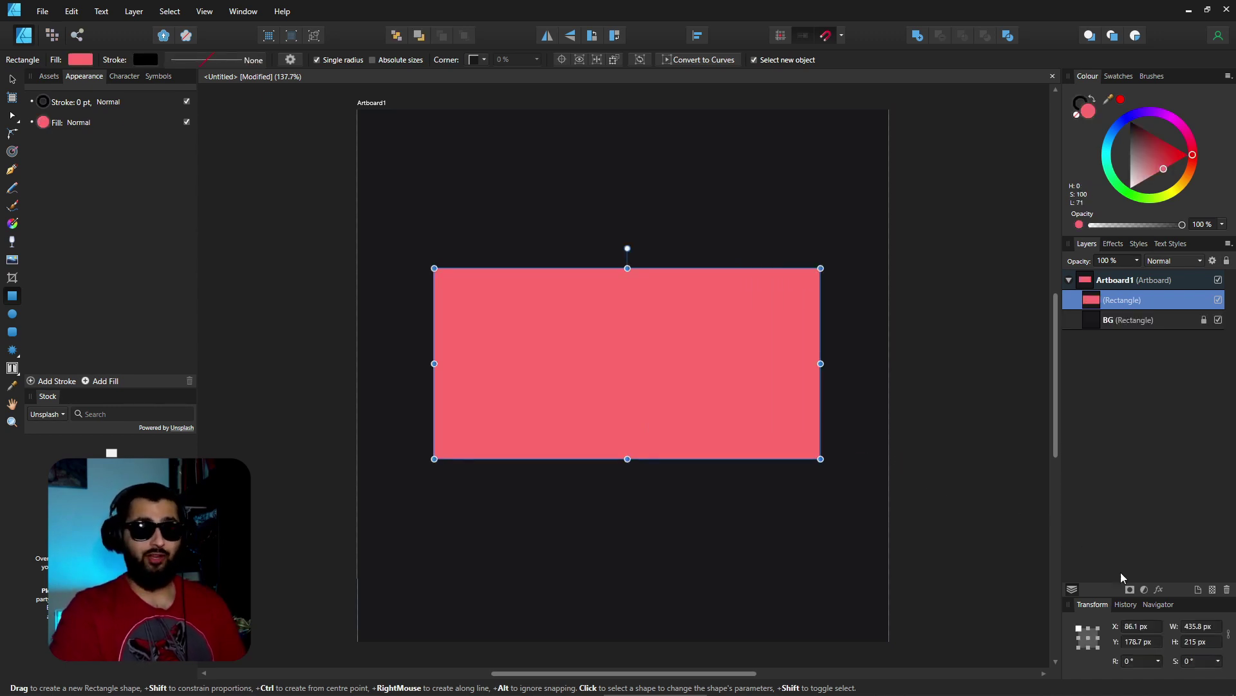
pyautogui.click(1159, 591)
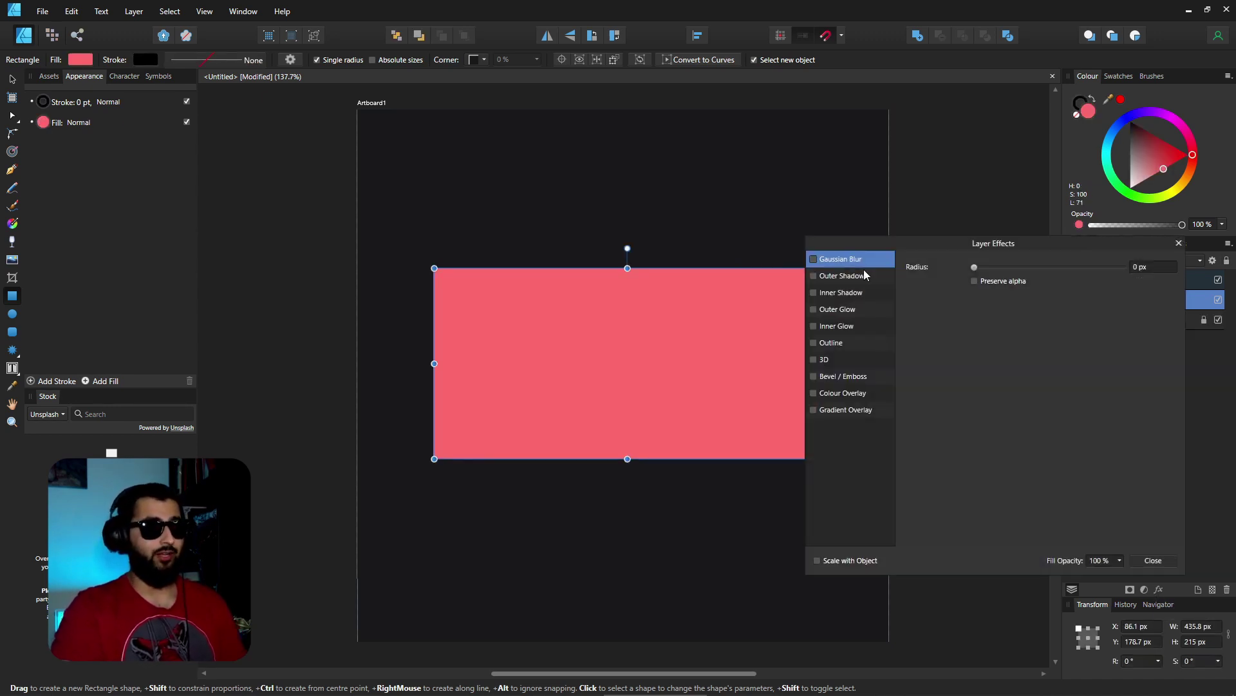
pyautogui.moveTo(882, 246); pyautogui.dragTo(948, 205)
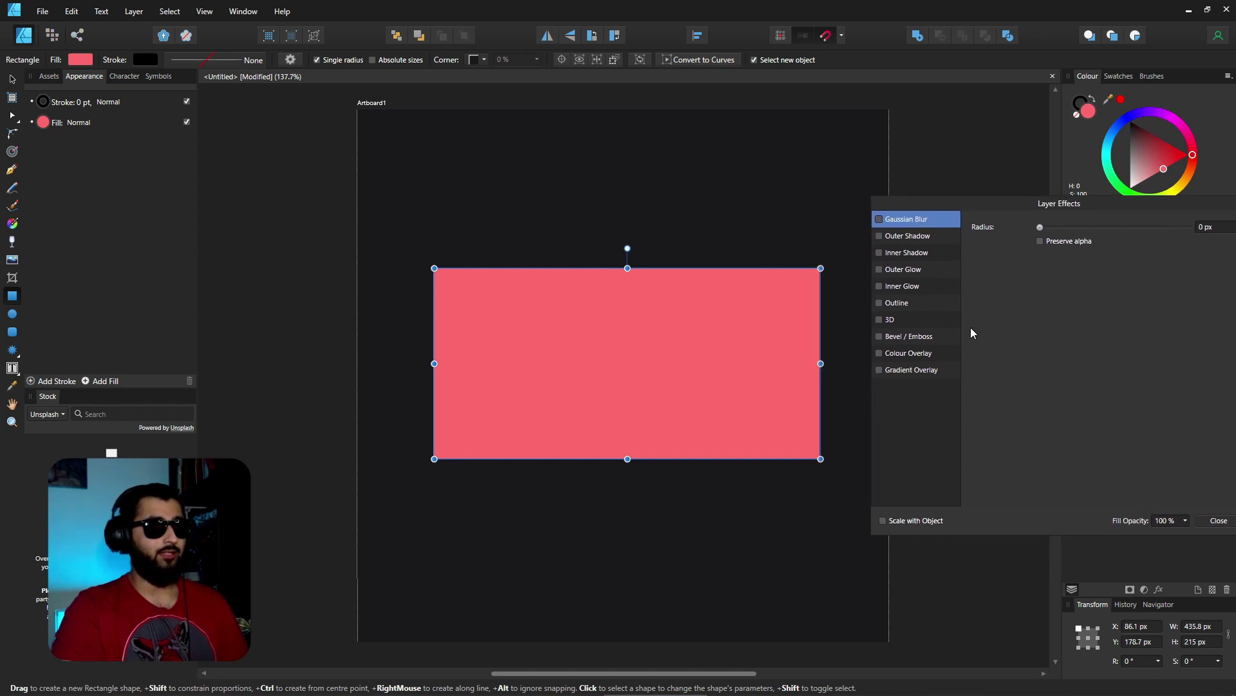
pyautogui.click(880, 271)
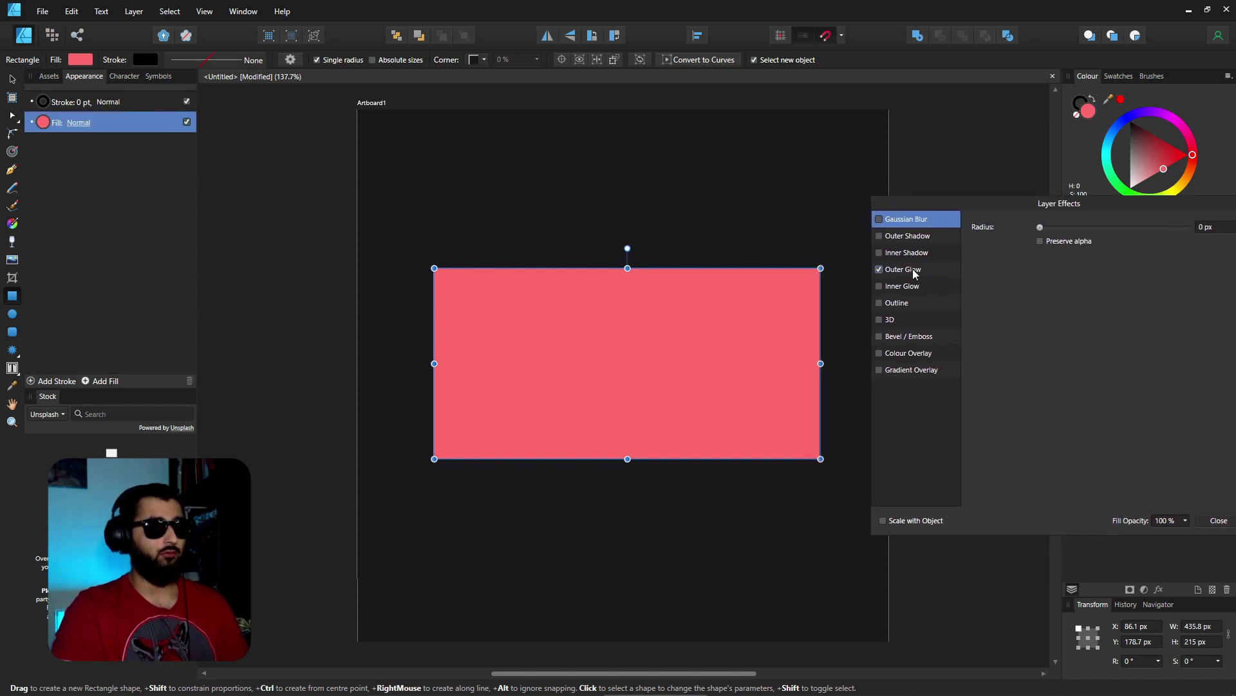
pyautogui.click(915, 274)
pyautogui.moveTo(1038, 265); pyautogui.dragTo(1148, 273)
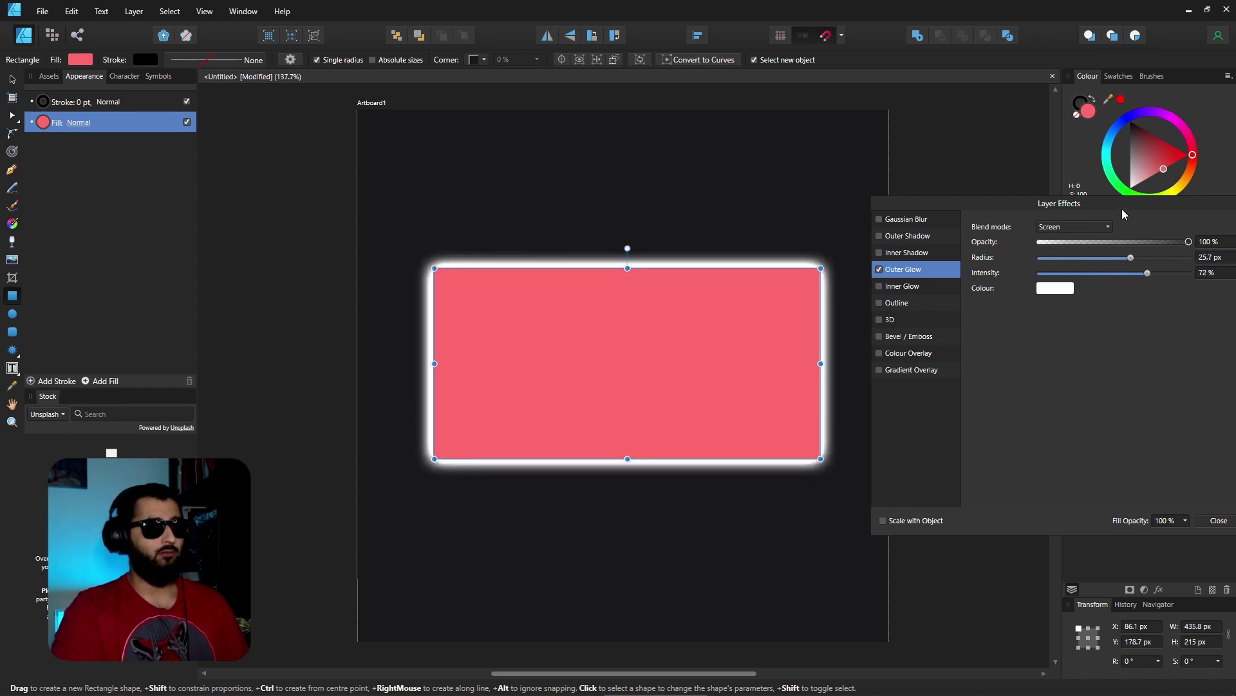
pyautogui.moveTo(1121, 210); pyautogui.dragTo(977, 149)
pyautogui.click(1100, 142)
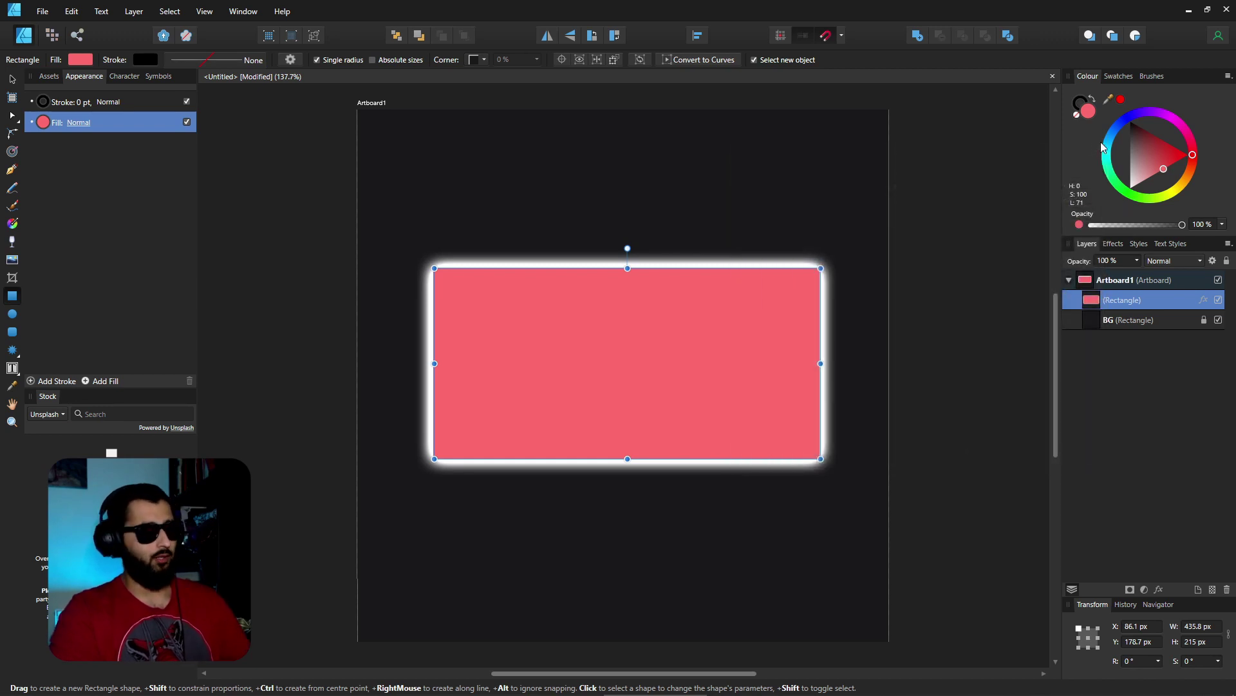
# - Group the rectangle and give the group a blue Outer Glow, 0.8 px radius, 41% intensity
pyautogui.hotkey('ctrl', 'g')
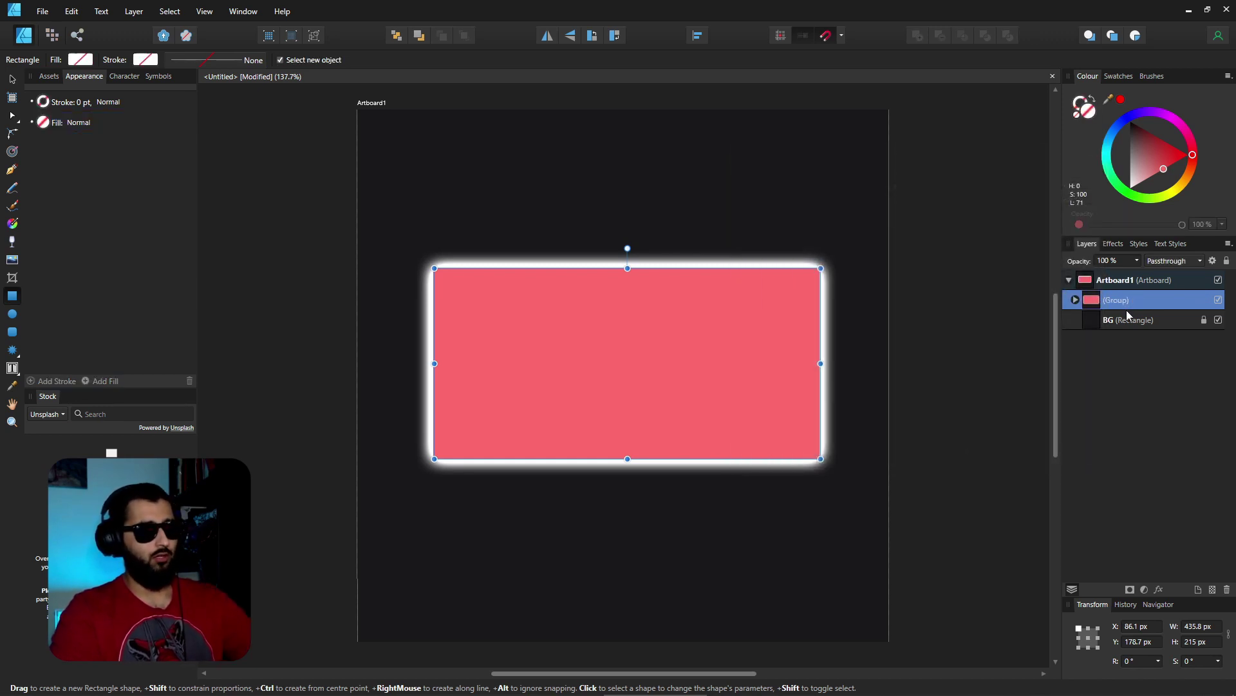
pyautogui.click(1075, 300)
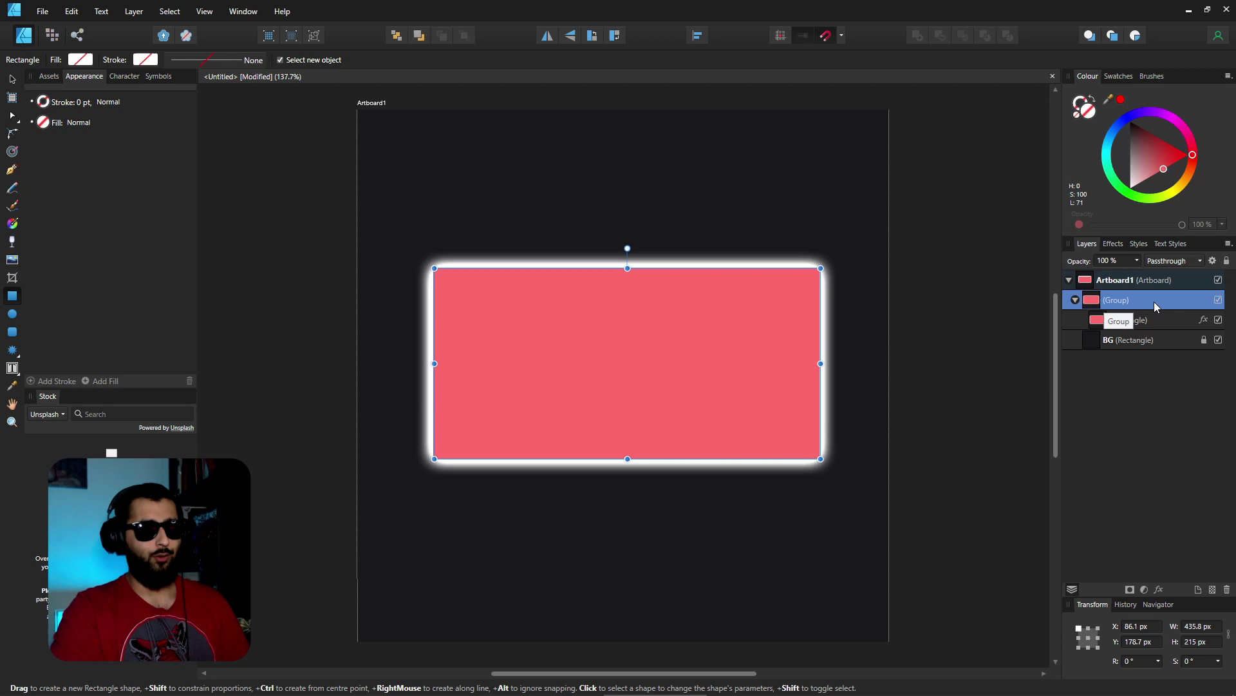
pyautogui.click(1159, 589)
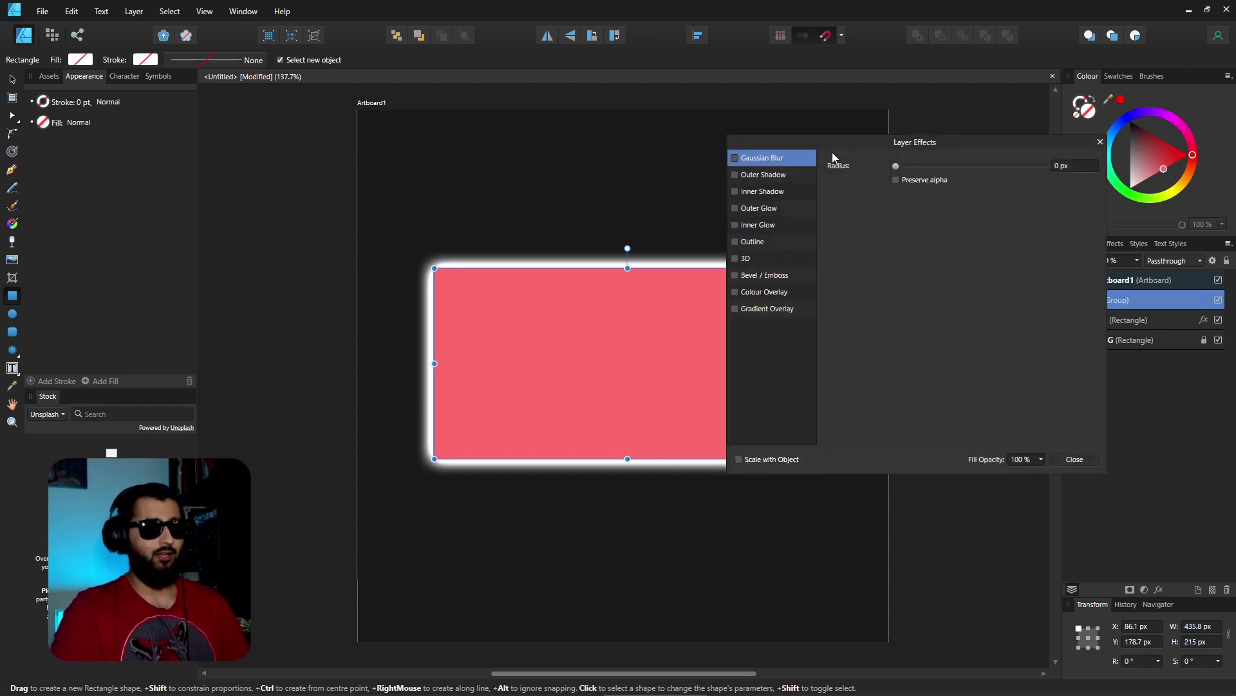
pyautogui.moveTo(832, 152); pyautogui.dragTo(967, 260)
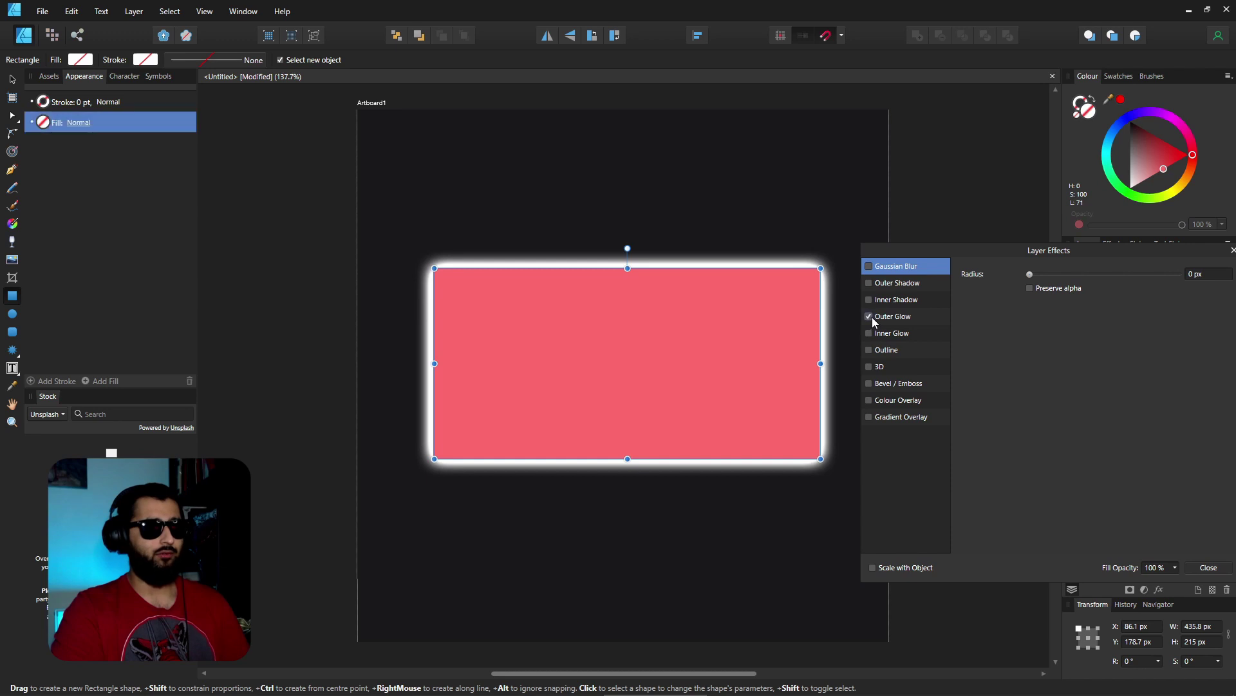
pyautogui.click(895, 317)
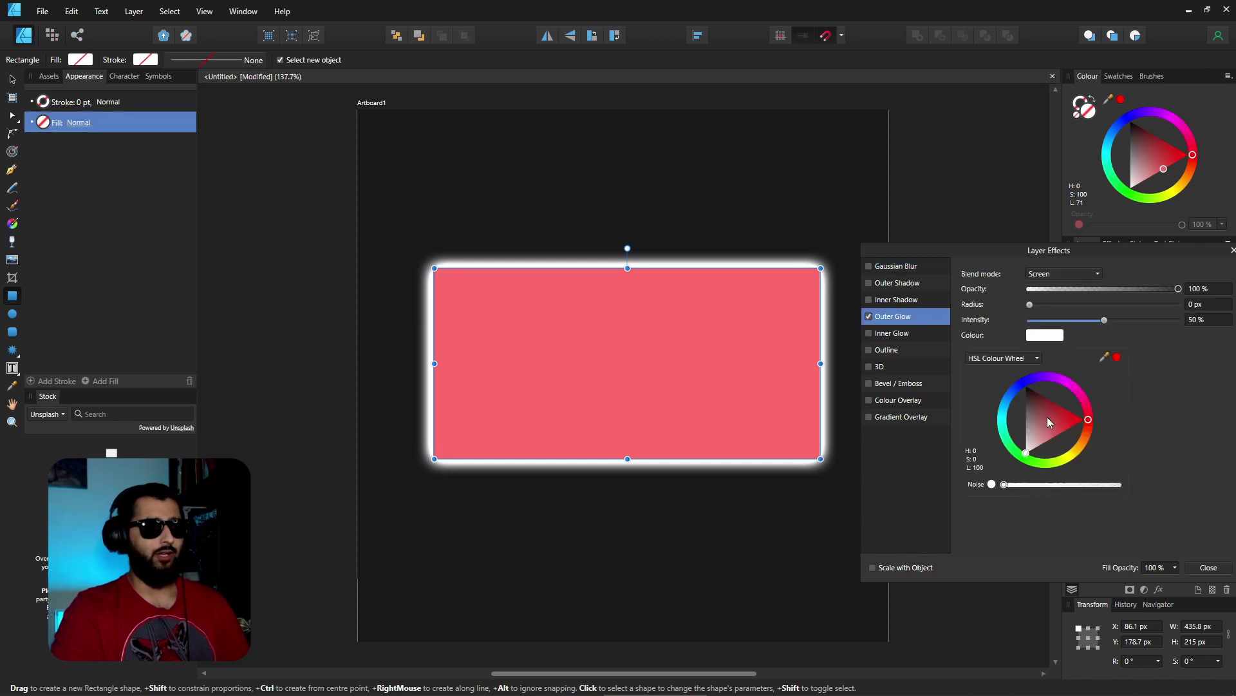
pyautogui.click(1002, 395)
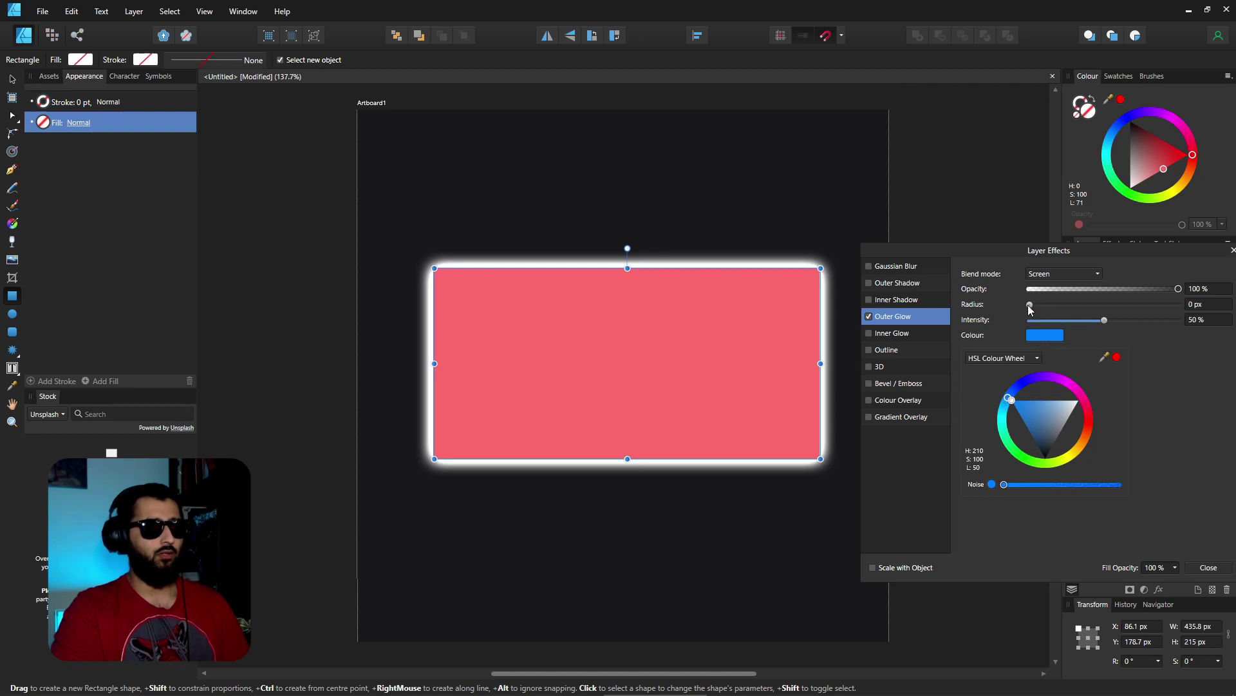
pyautogui.moveTo(1029, 307); pyautogui.dragTo(1091, 318)
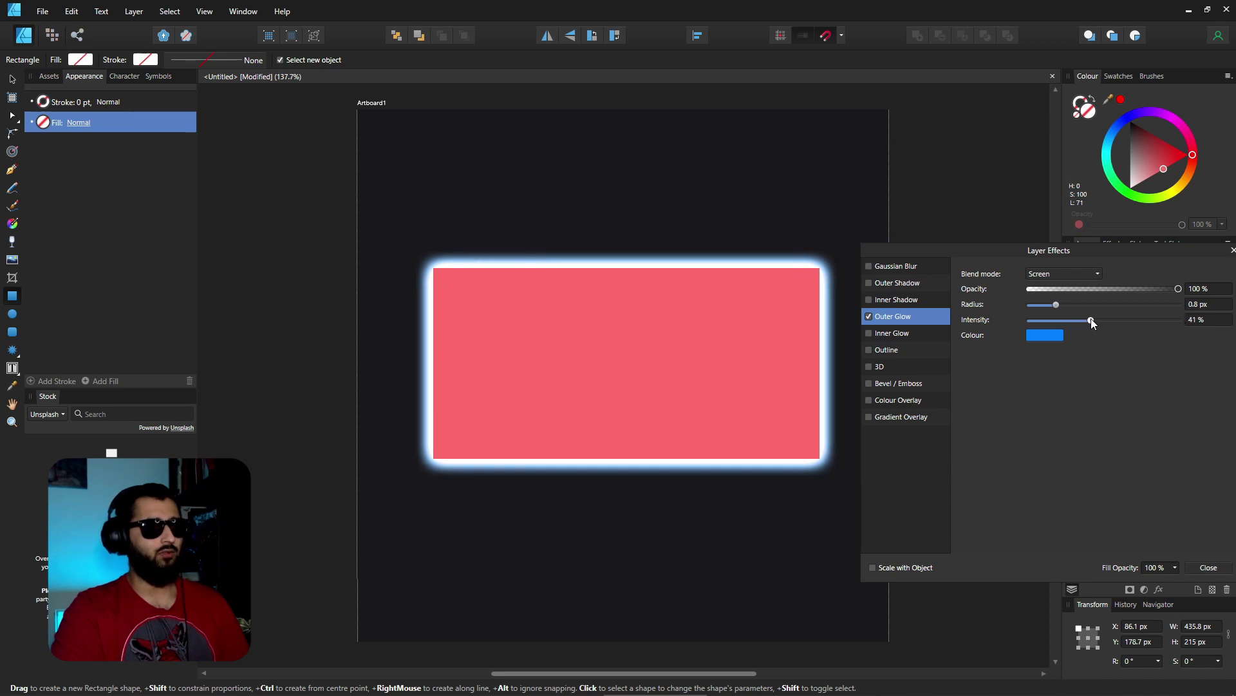
pyautogui.press('Return')
pyautogui.press('v')
pyautogui.hotkey('ctrl', 'd')
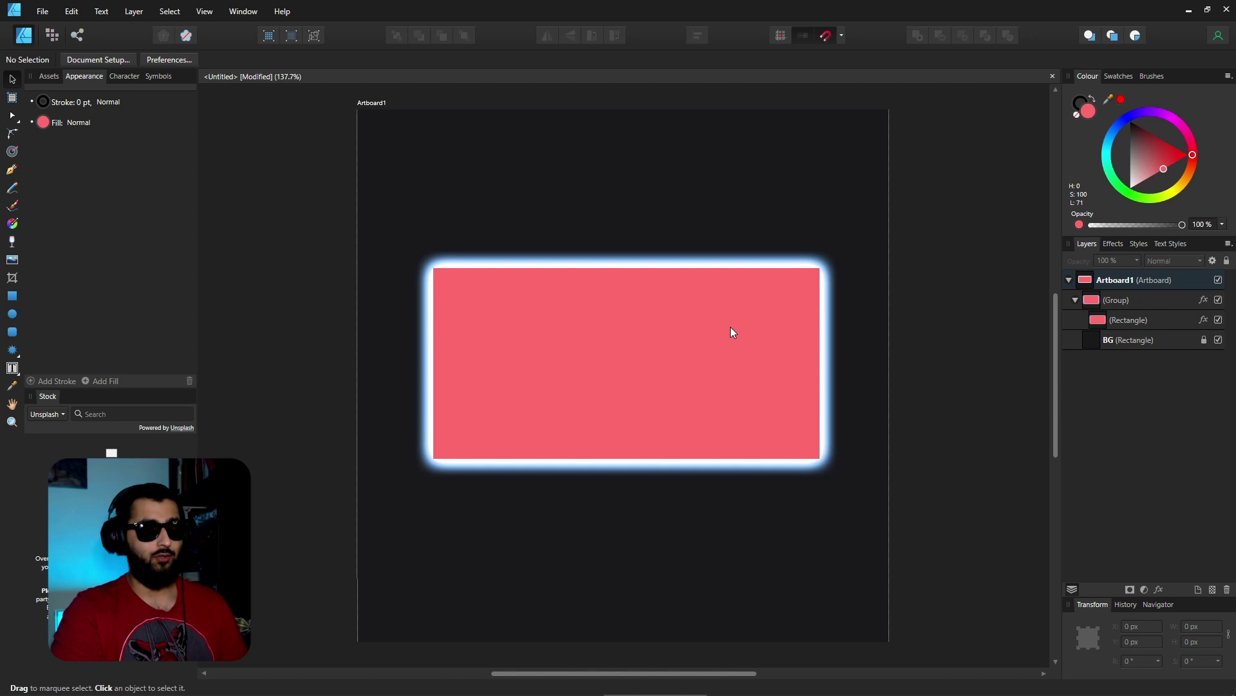
# - Undo the grouping, try a blue glow on the rectangle, then undo back to its white glow
pyautogui.hotkey('ctrl', 'z')
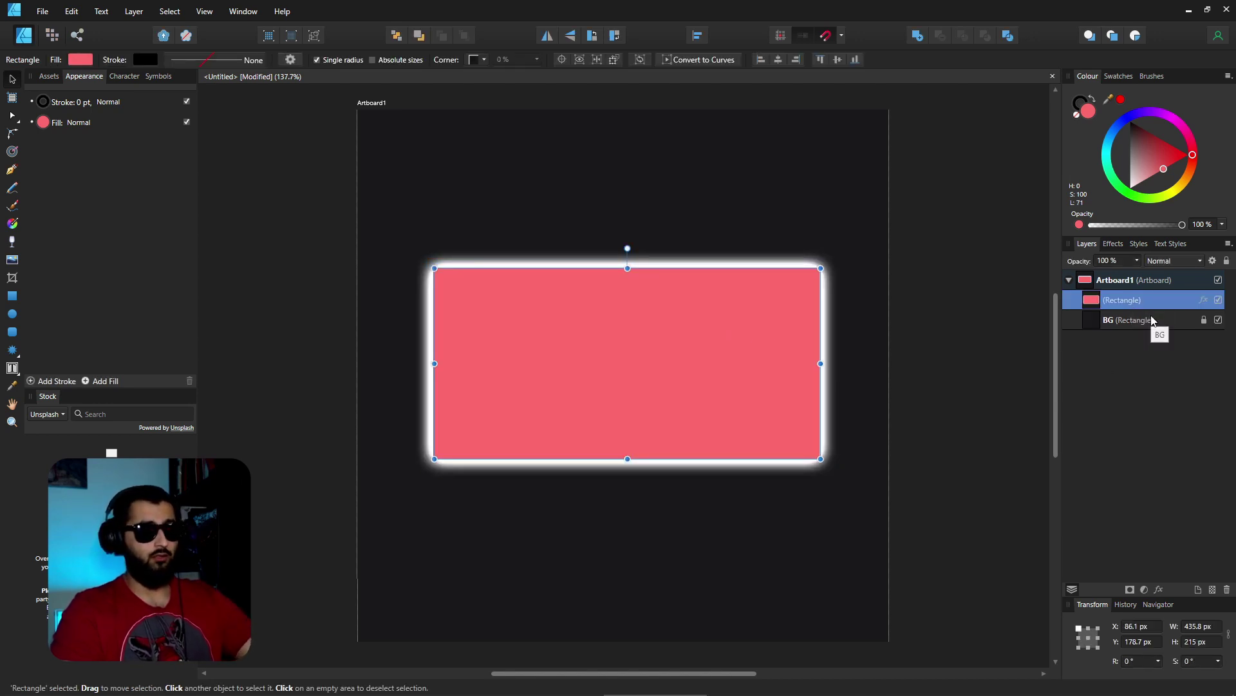
pyautogui.click(1204, 300)
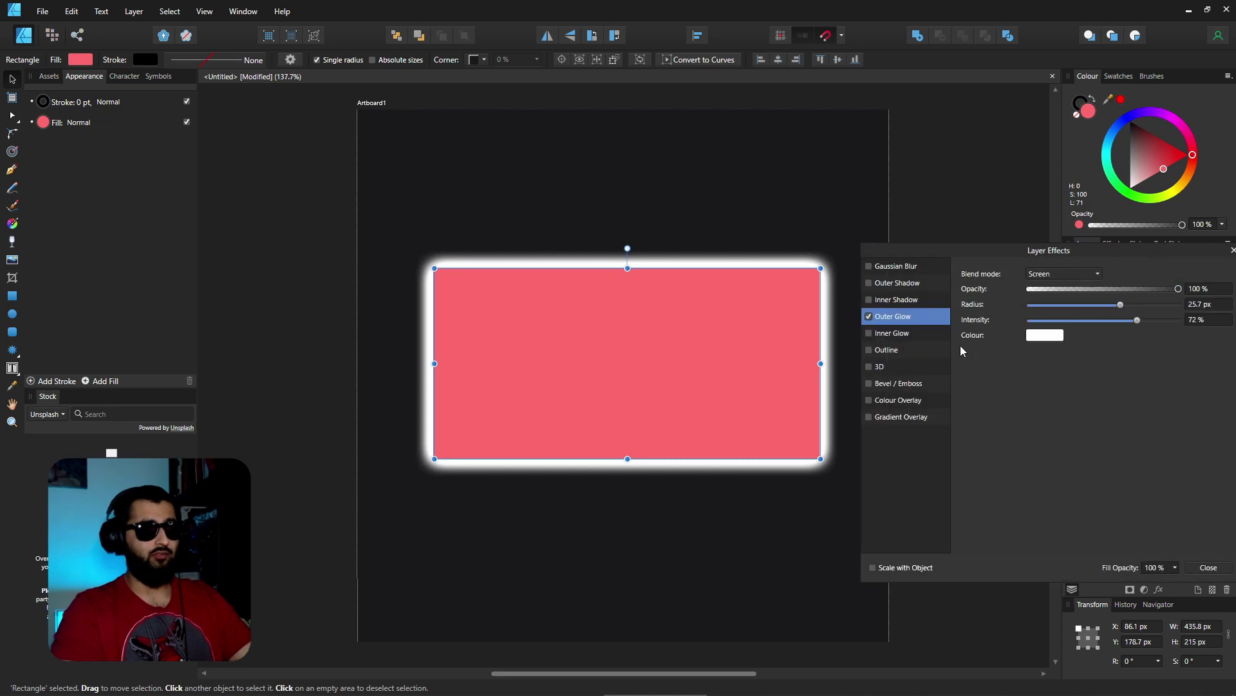
pyautogui.click(1055, 337)
pyautogui.click(1002, 403)
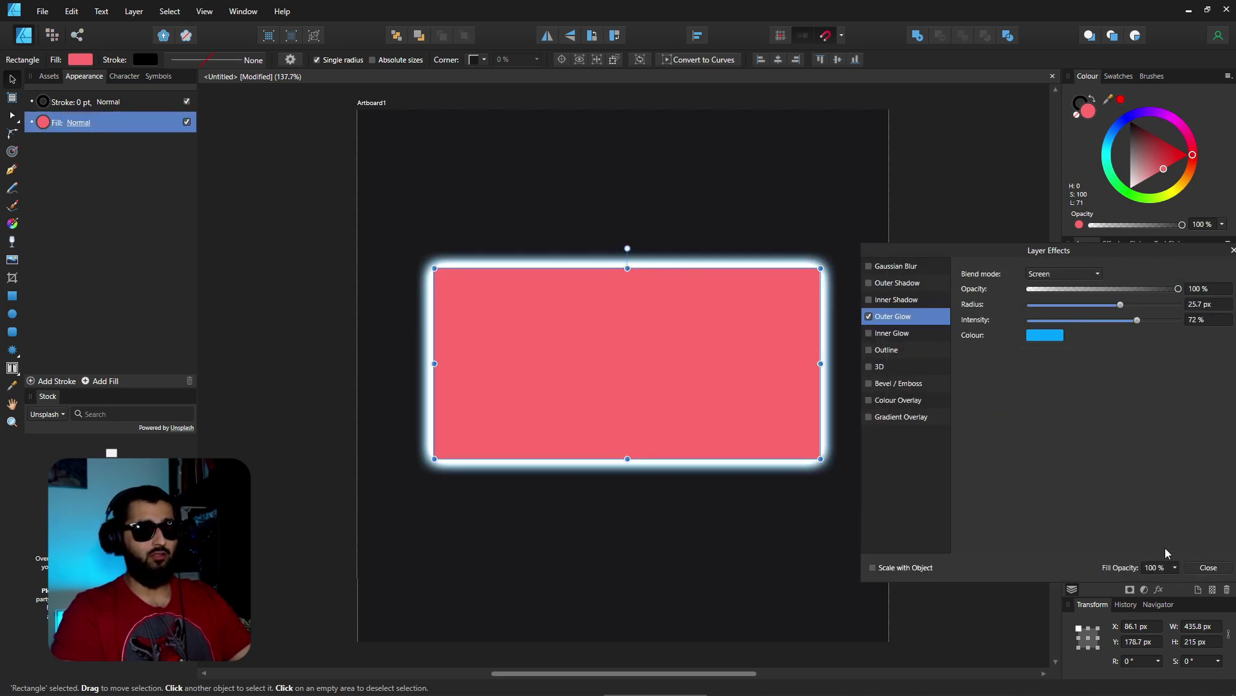
pyautogui.click(1198, 569)
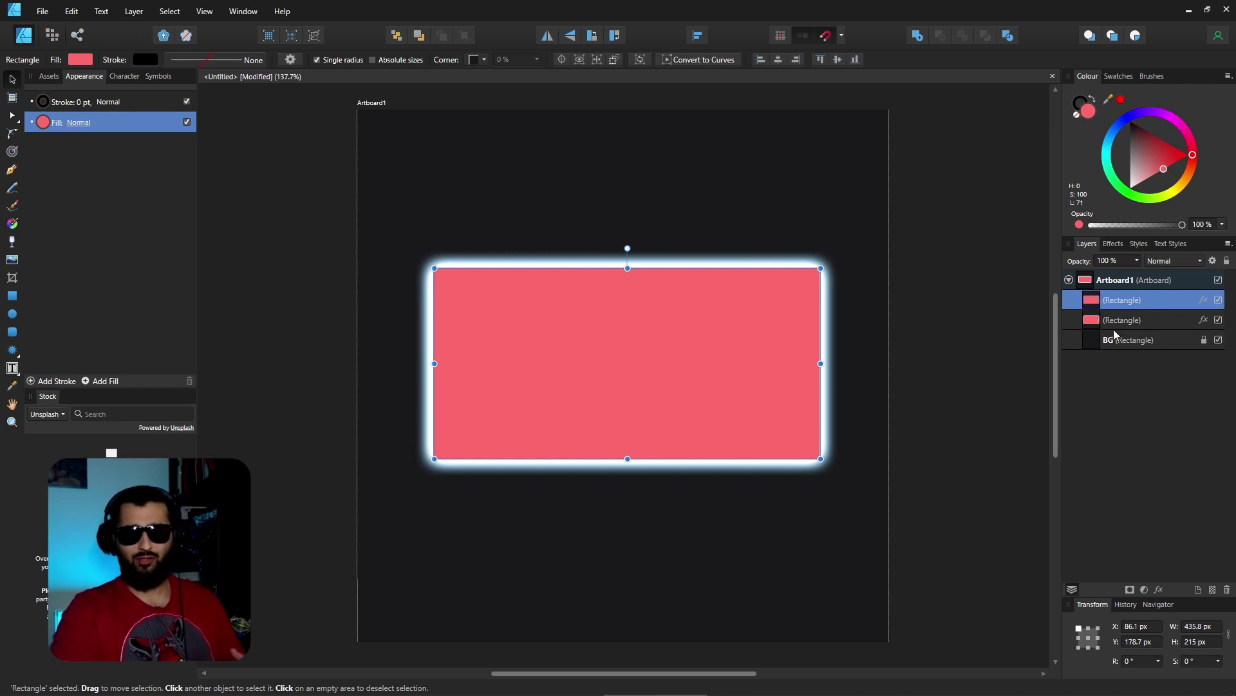
pyautogui.hotkey('ctrl', 'z')
pyautogui.hotkey('ctrl', 'z')
pyautogui.hotkey('ctrl', 'z')
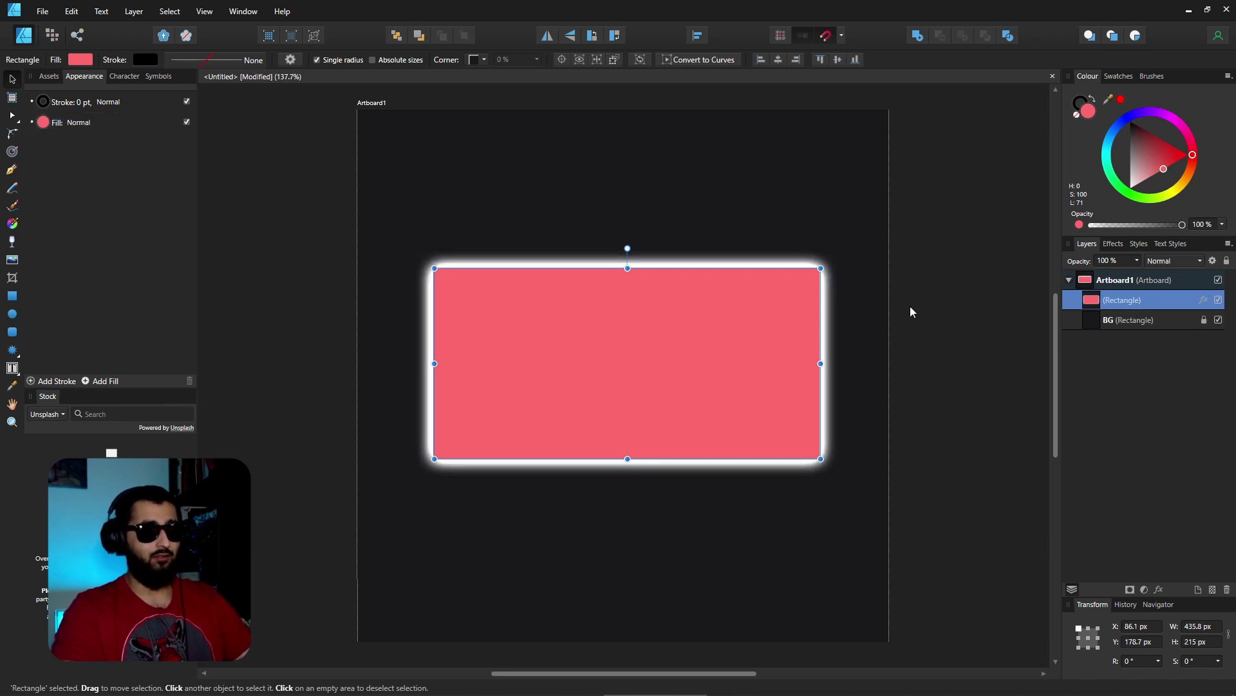
# - Group the rectangle again and give the group a light blue Outer Glow
pyautogui.hotkey('ctrl', 'g')
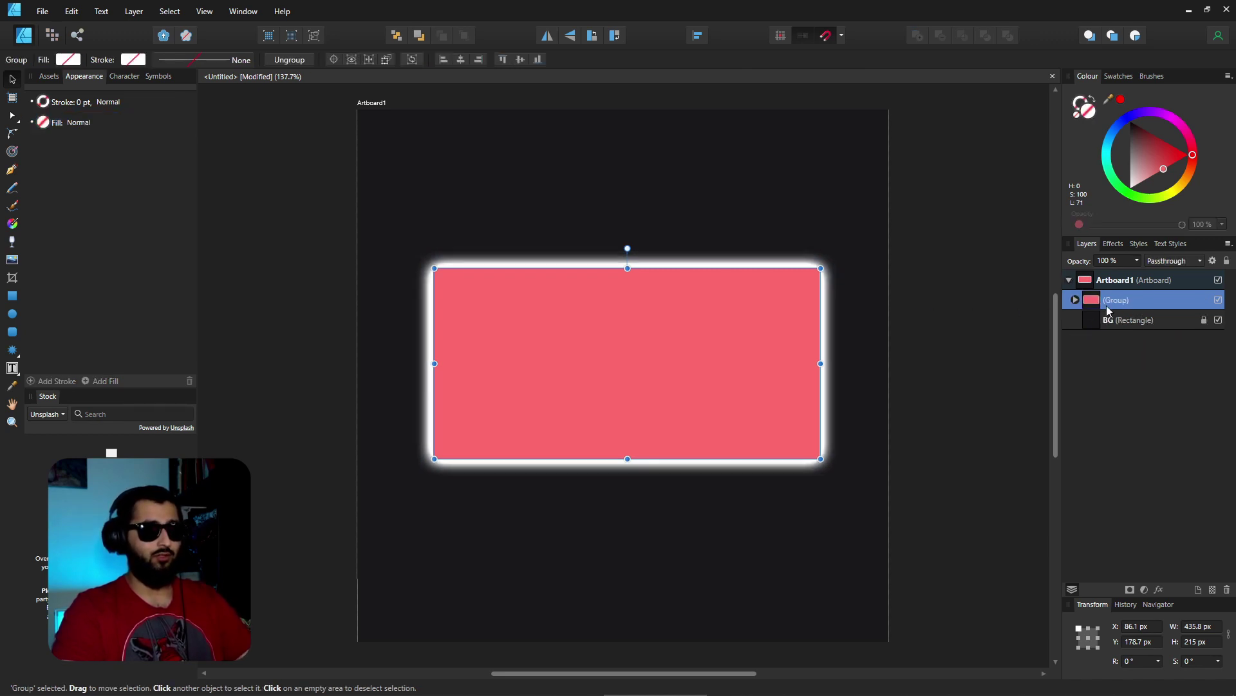
pyautogui.click(1159, 589)
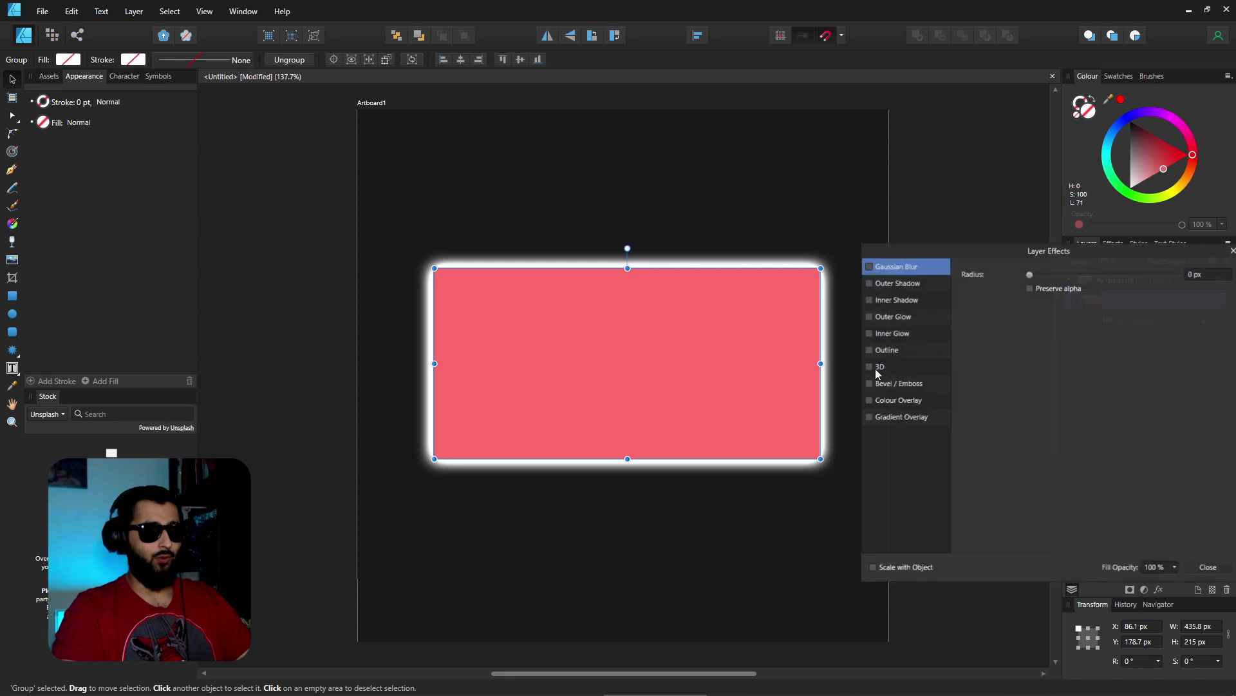
pyautogui.click(870, 316)
pyautogui.click(1044, 336)
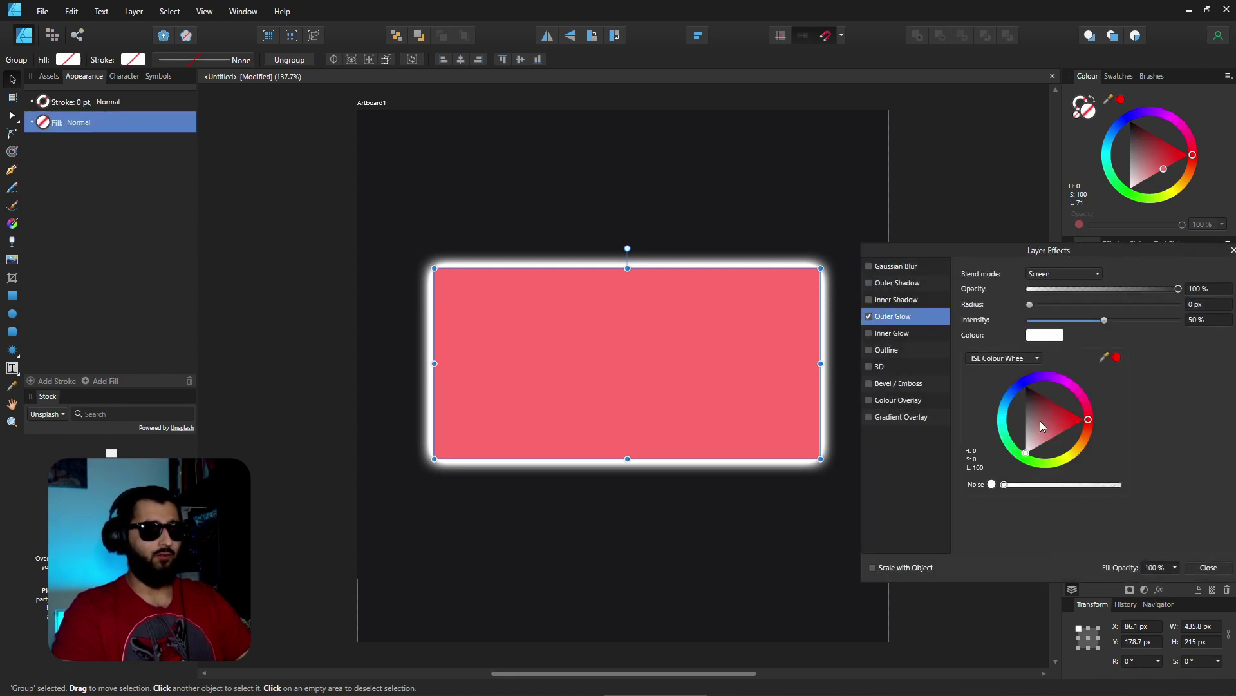
pyautogui.click(1013, 393)
pyautogui.moveTo(1030, 383); pyautogui.dragTo(1078, 304)
pyautogui.click(1232, 251)
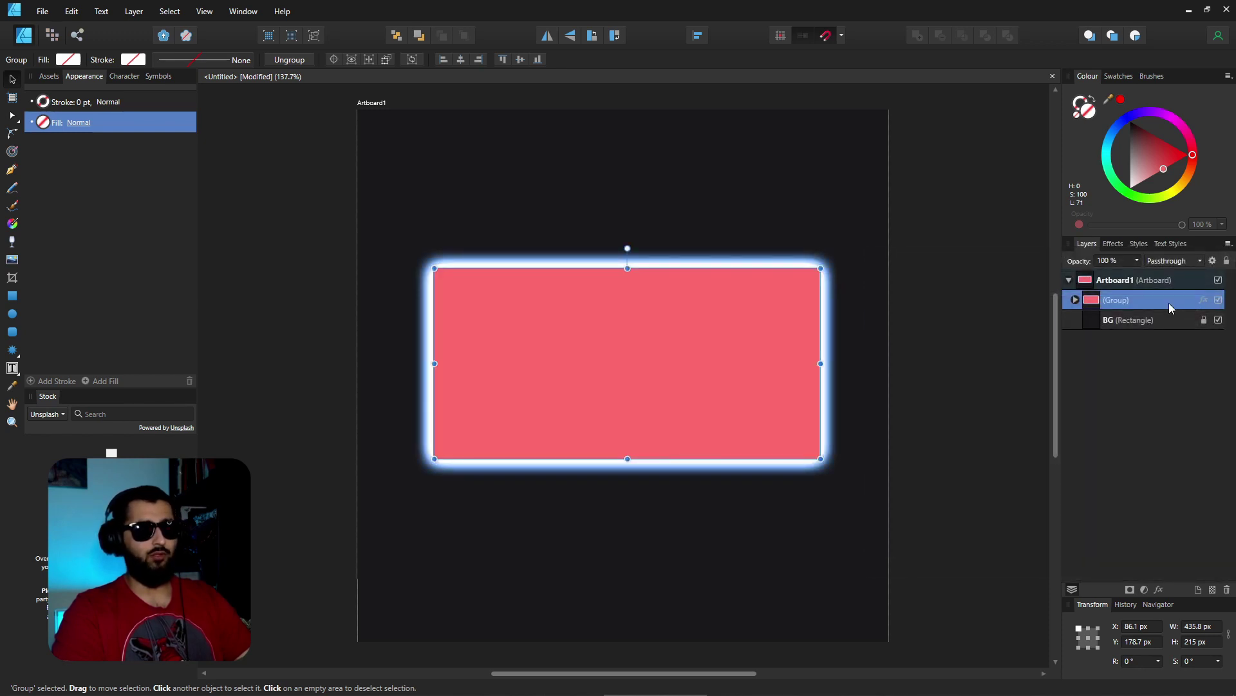
# - Change the child rectangle's own Outer Glow colour to yellow-orange
pyautogui.click(1122, 320)
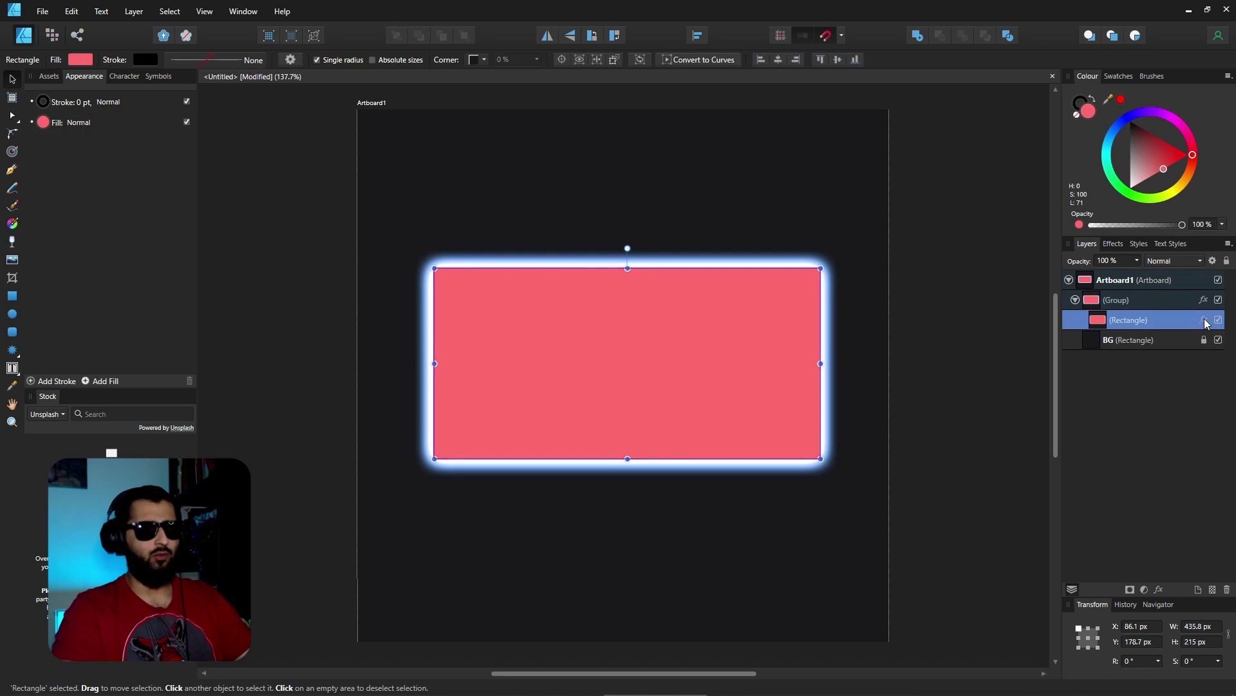
pyautogui.click(1204, 320)
pyautogui.click(1047, 335)
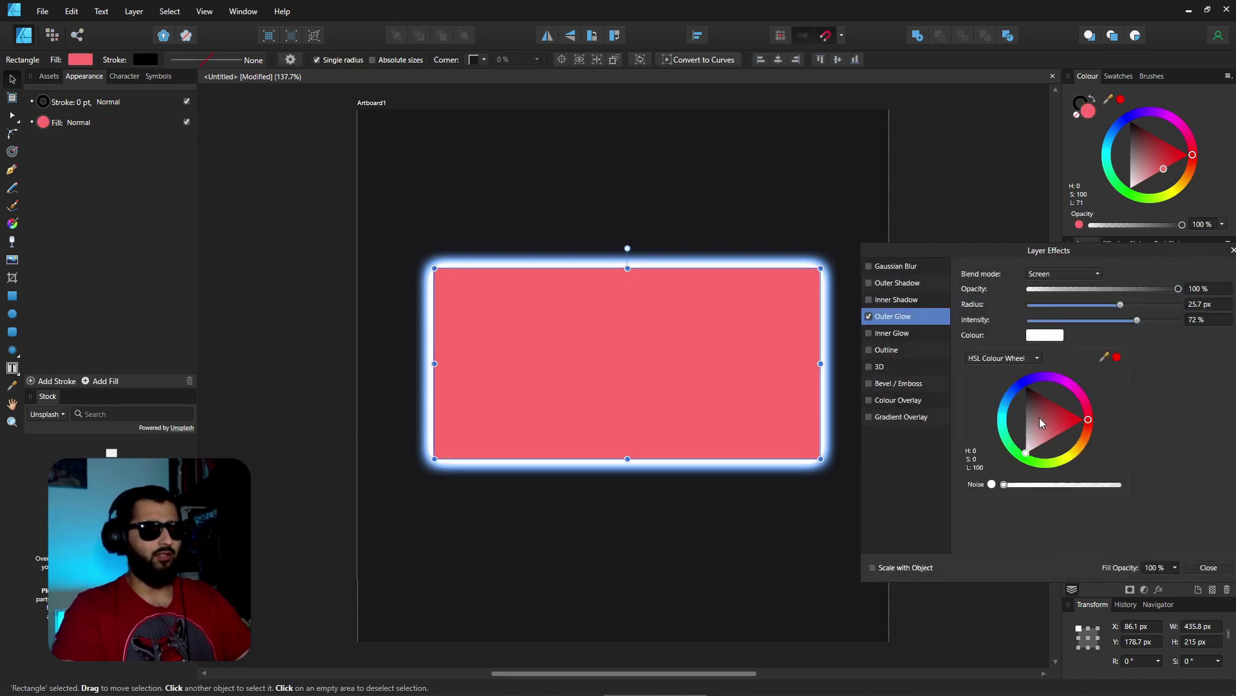
pyautogui.click(1077, 454)
pyautogui.moveTo(1077, 454); pyautogui.dragTo(1080, 453)
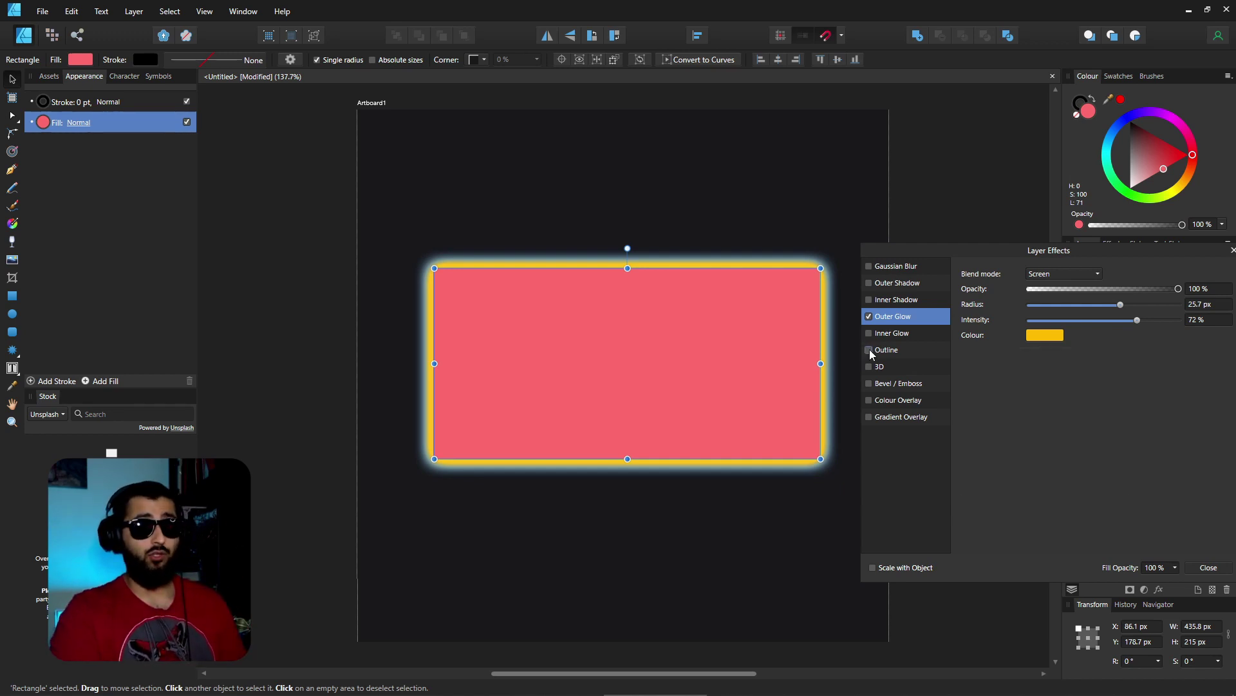
# - Enable a black 0 px outside Outline effect on the rectangle, then bring up the Outer Shadow settings
pyautogui.click(893, 351)
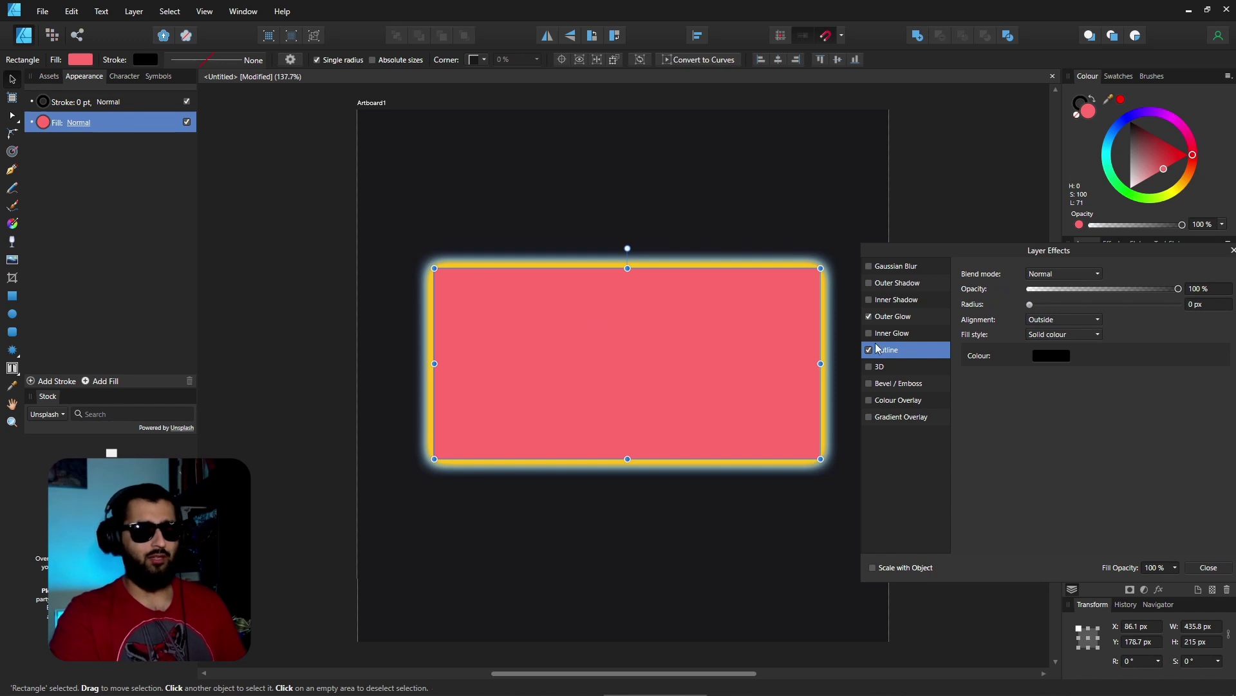
pyautogui.click(891, 285)
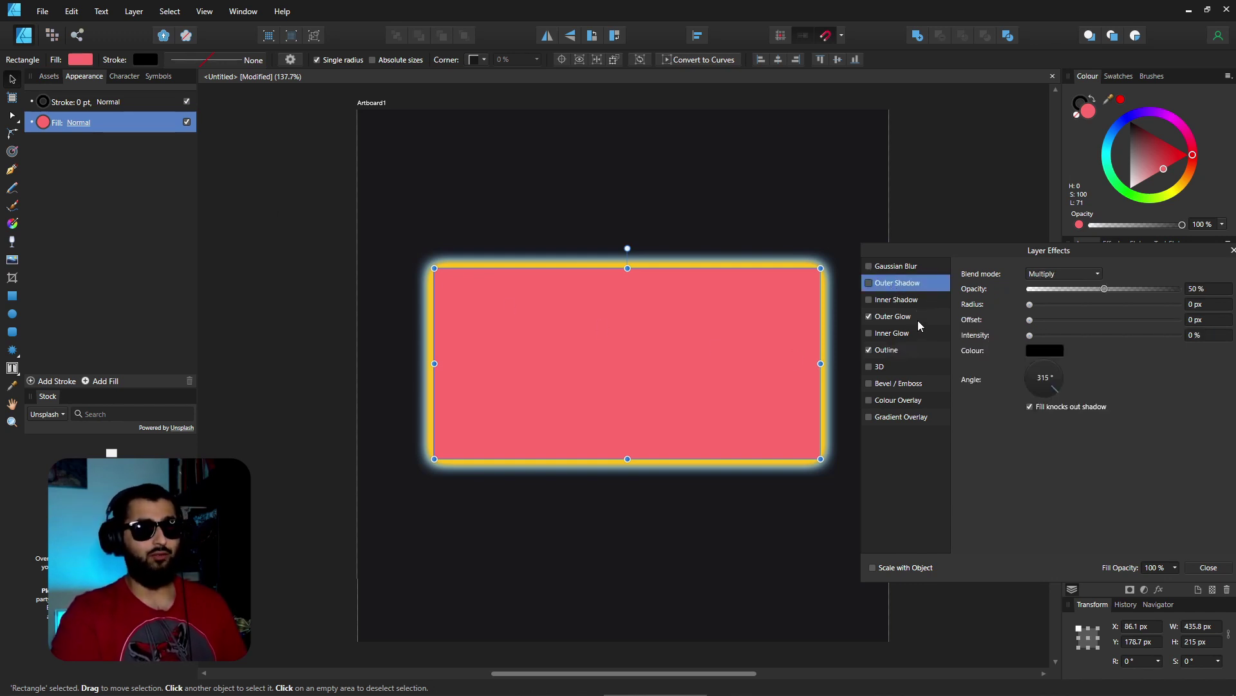